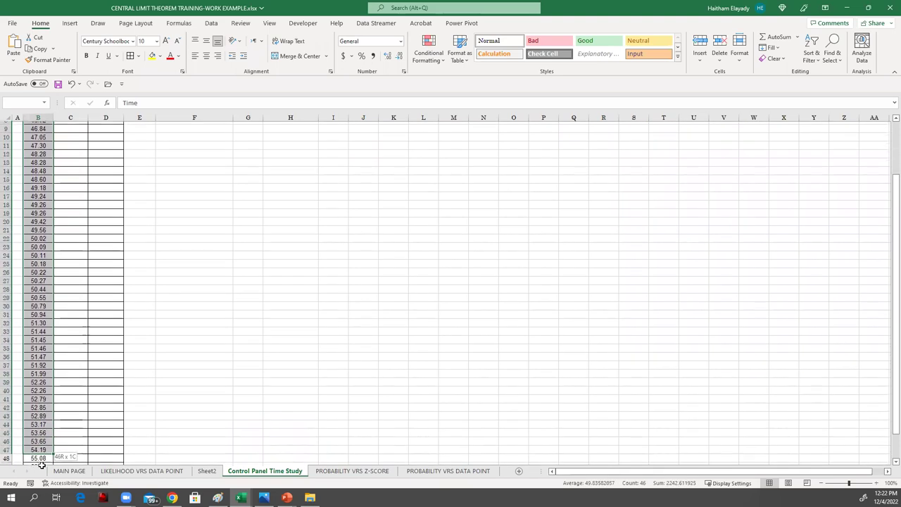
scroll(337, 216, up, 5)
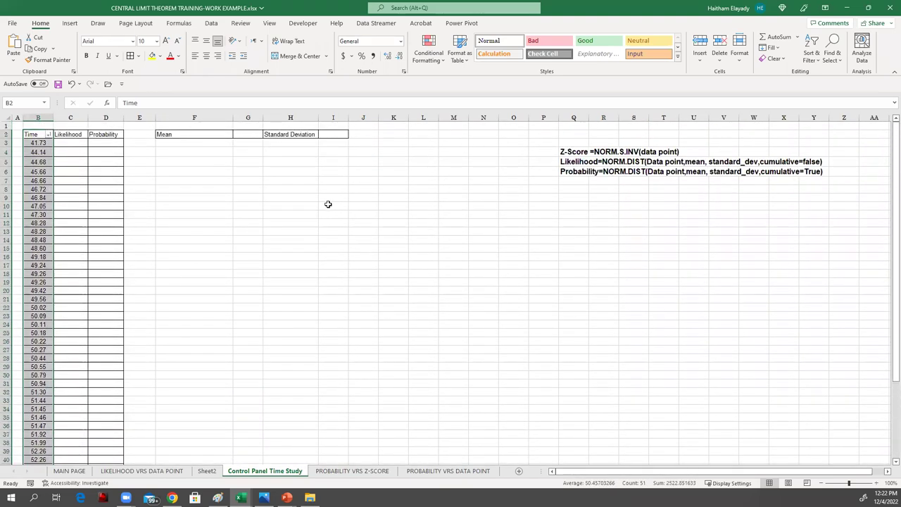
click(48, 134)
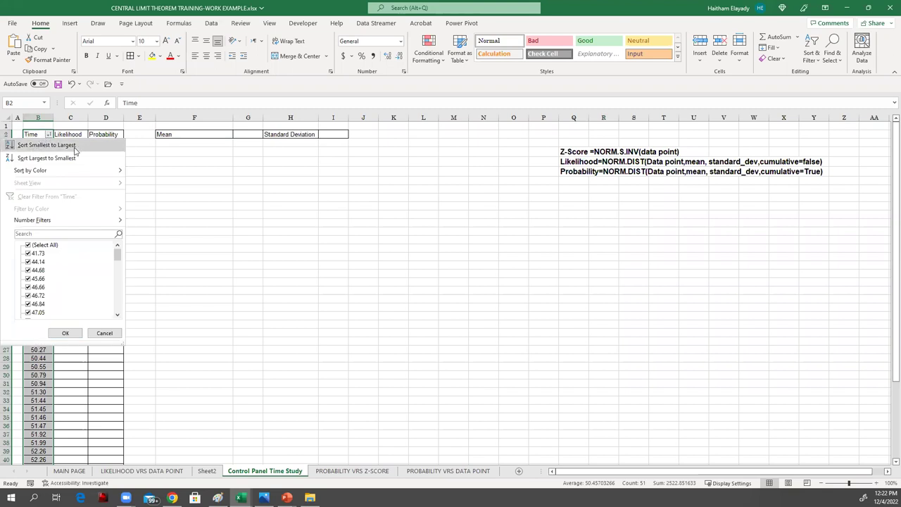
click(236, 179)
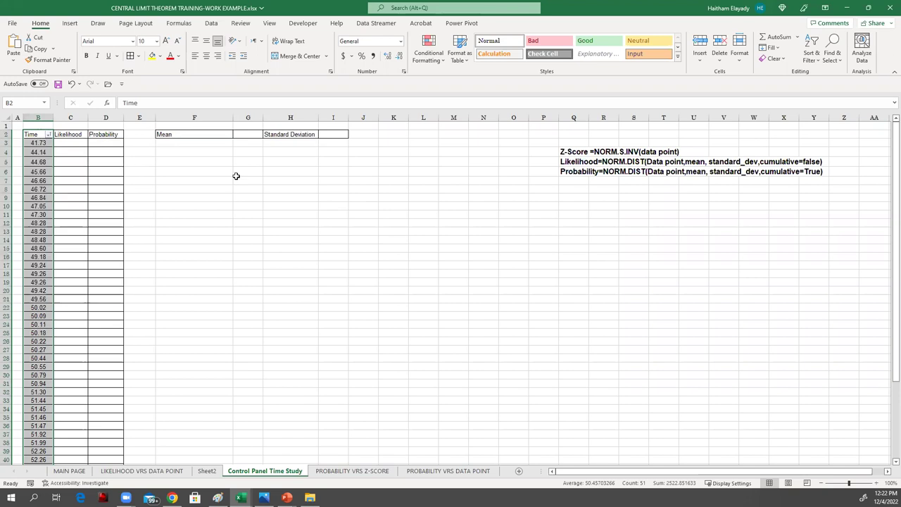
click(221, 181)
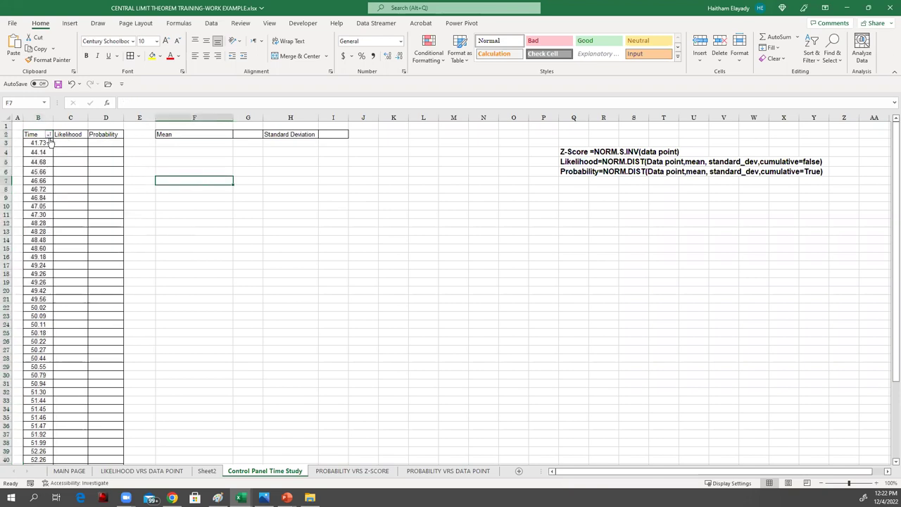
click(313, 182)
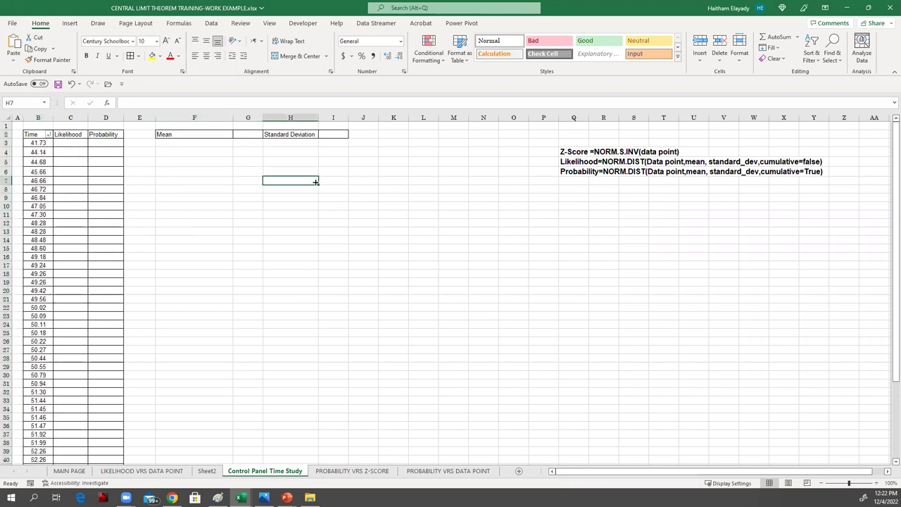
- Start a Descriptive Statistics analysis with the Time column, $B$2:$B$52 including its header, as the input range
click(171, 152)
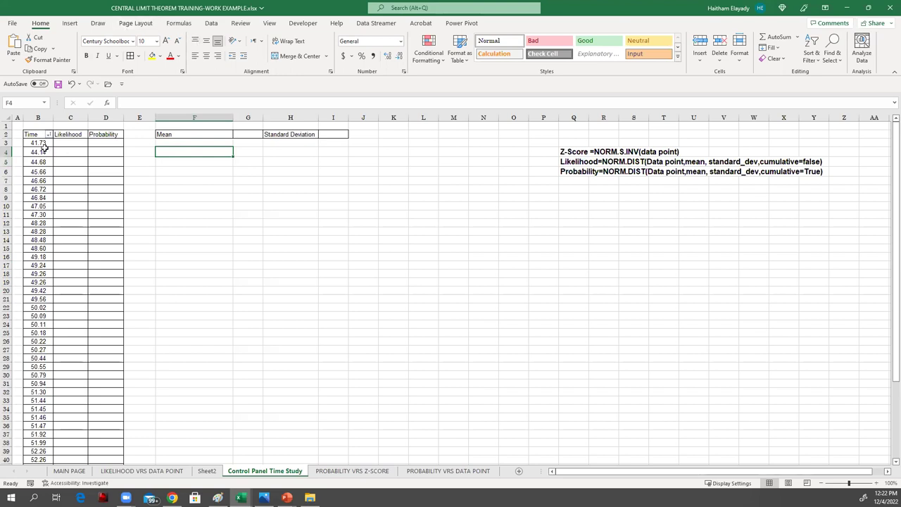
click(211, 23)
click(844, 38)
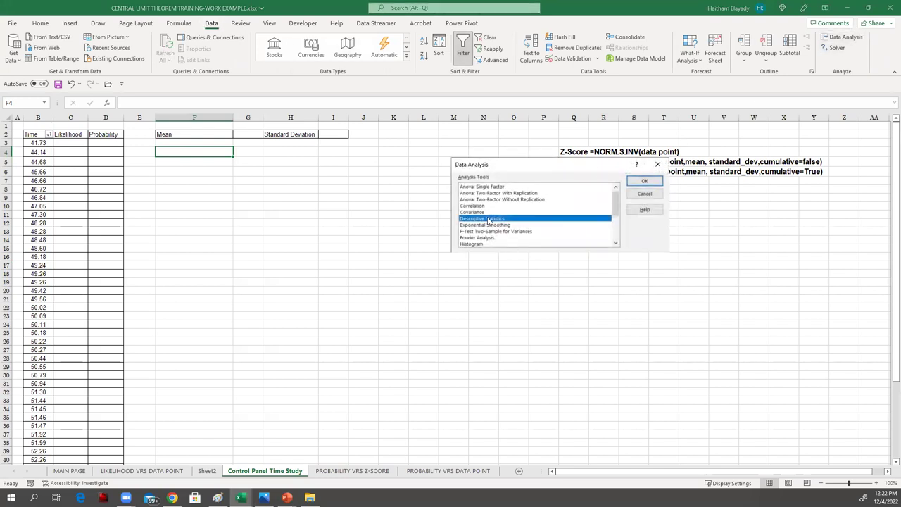
double_click(489, 218)
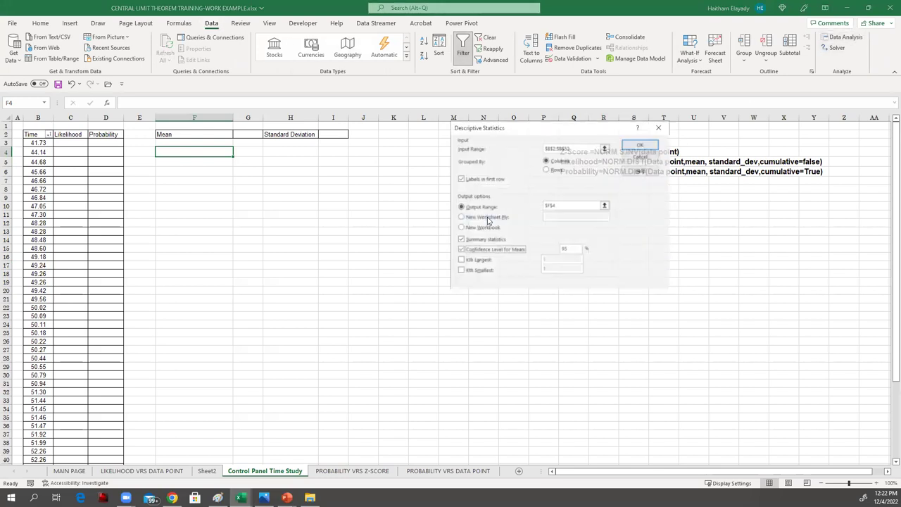
click(607, 149)
click(34, 126)
drag(33, 126, 40, 447)
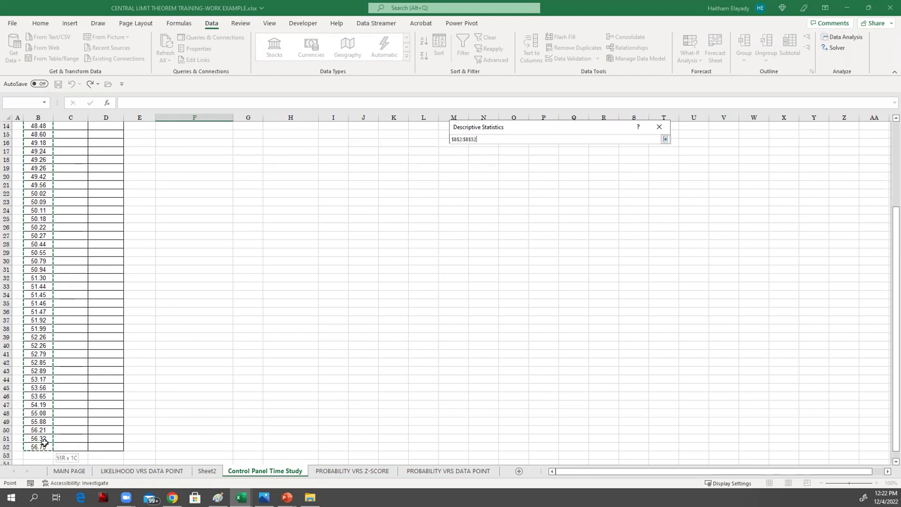
key(Return)
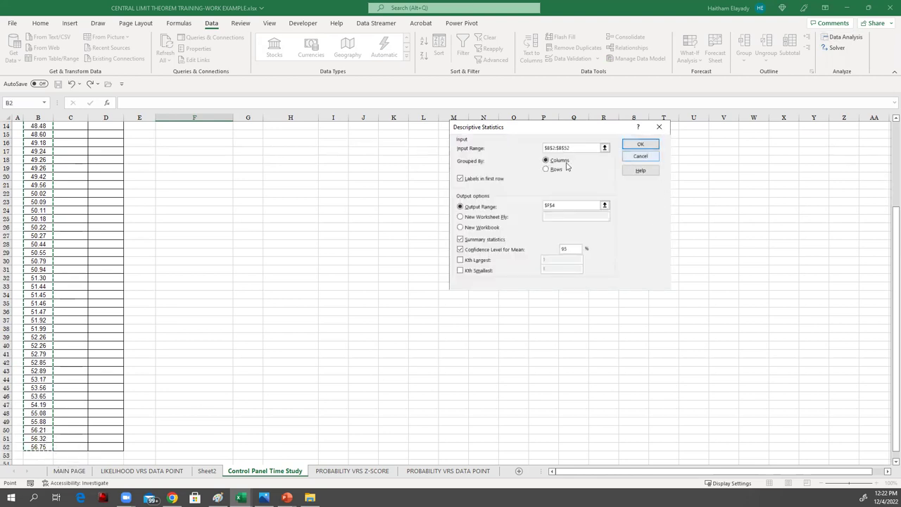
- Set the output range to $F$4 and generate the summary statistics for the Time data
scroll(257, 254, up, 5)
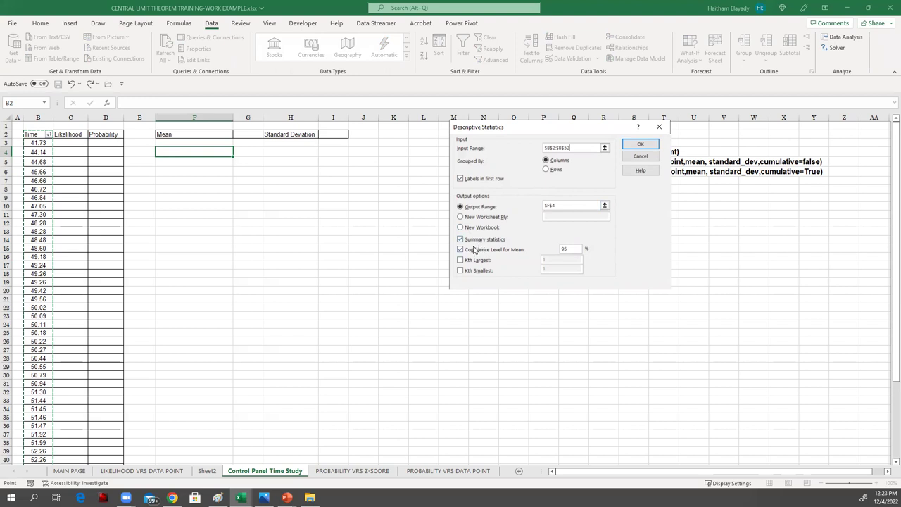
click(605, 206)
click(202, 152)
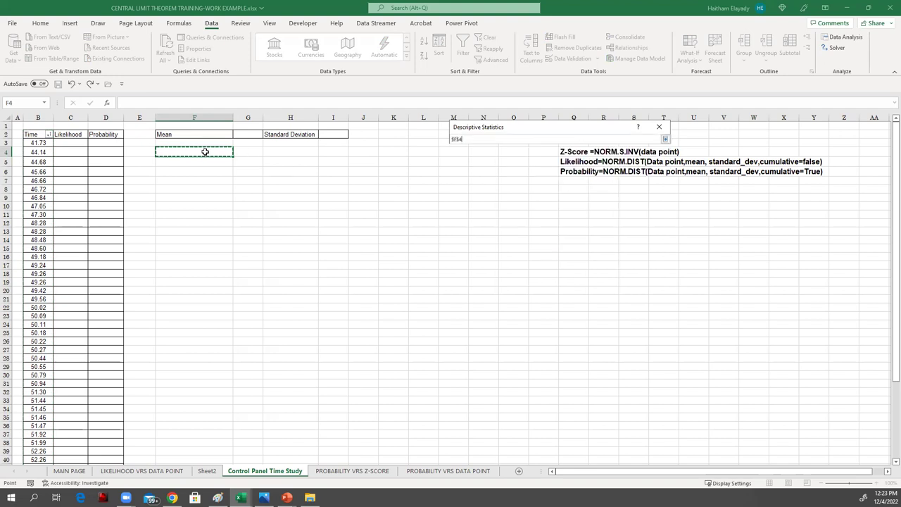
key(Return)
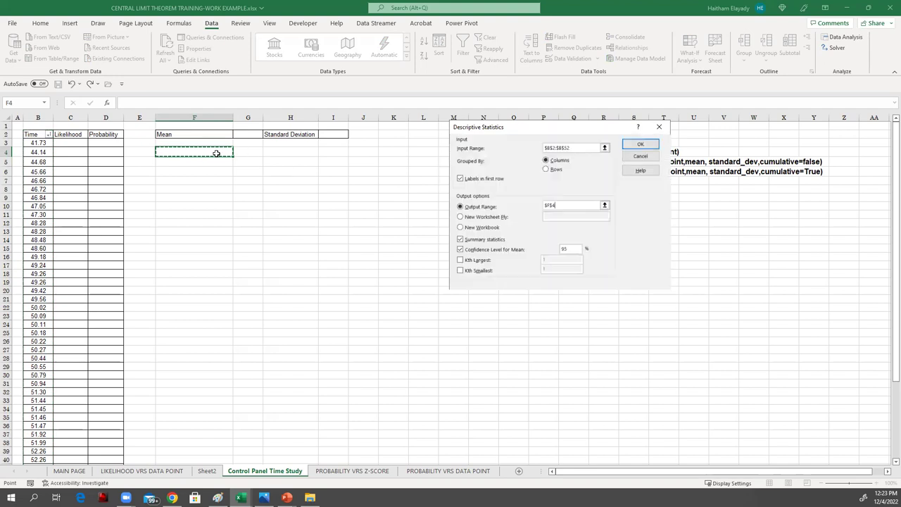
click(639, 145)
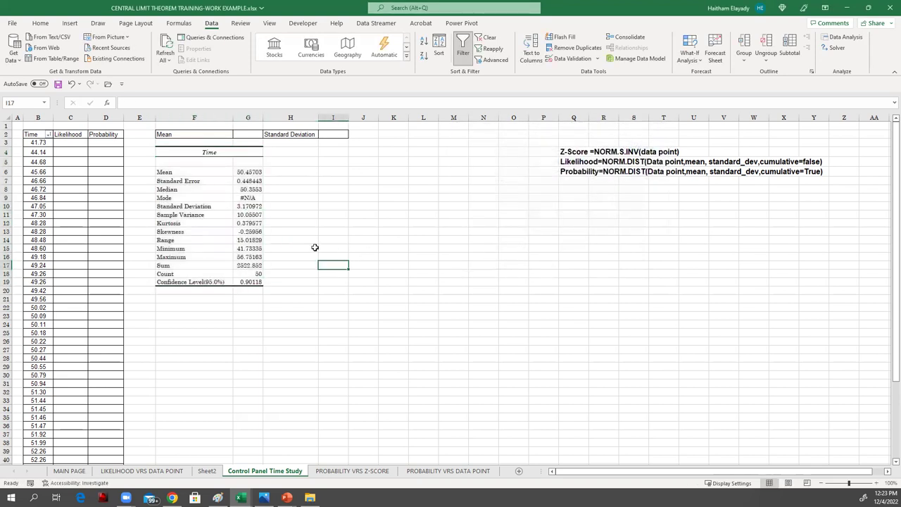
- Enter 50.46 as the Mean in G2 and 3.17 as the Standard Deviation in I2
click(255, 171)
click(243, 134)
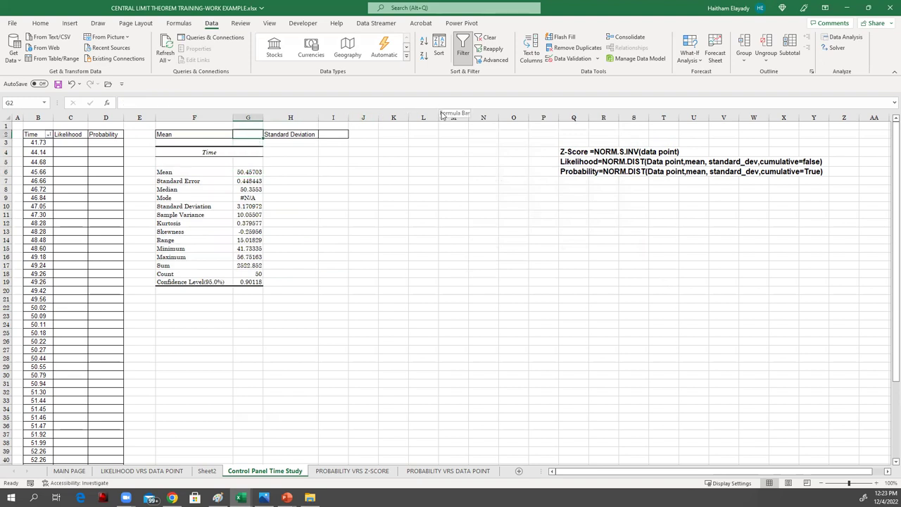
text(50.5)
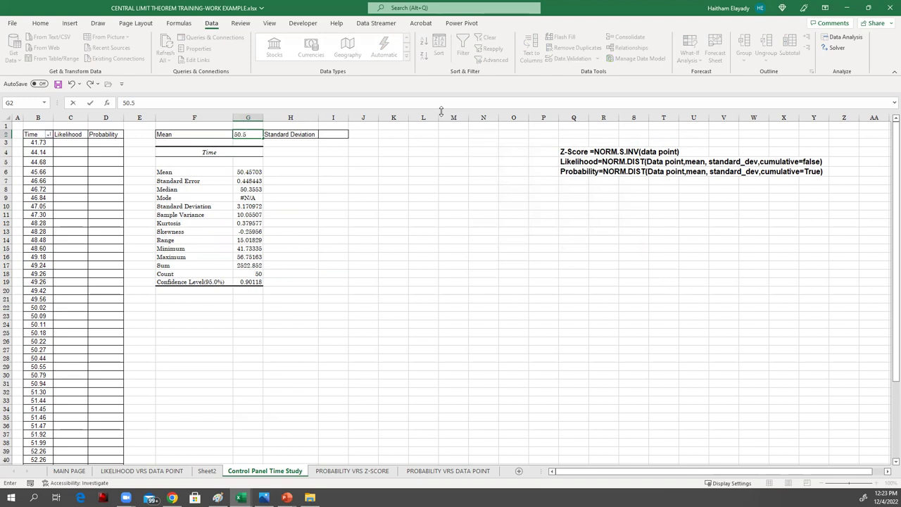
text(6)
key(BackSpace)
click(328, 134)
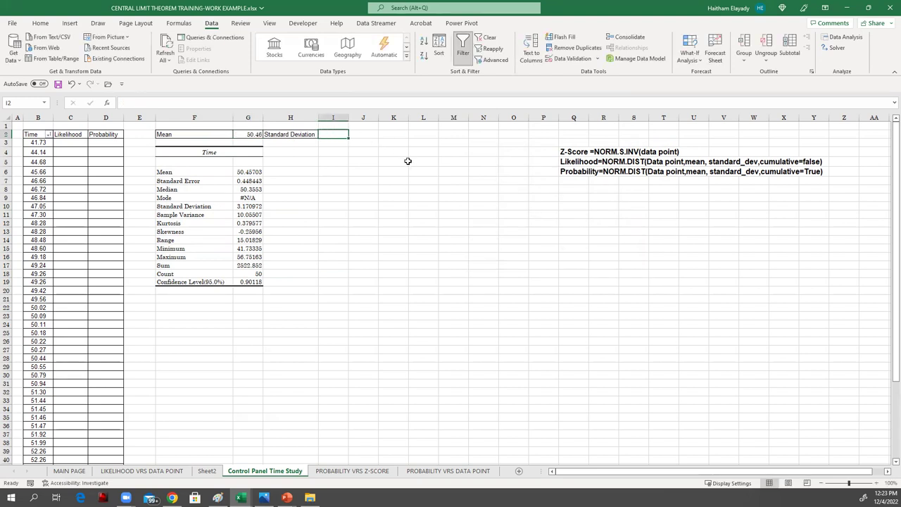
text(3.17)
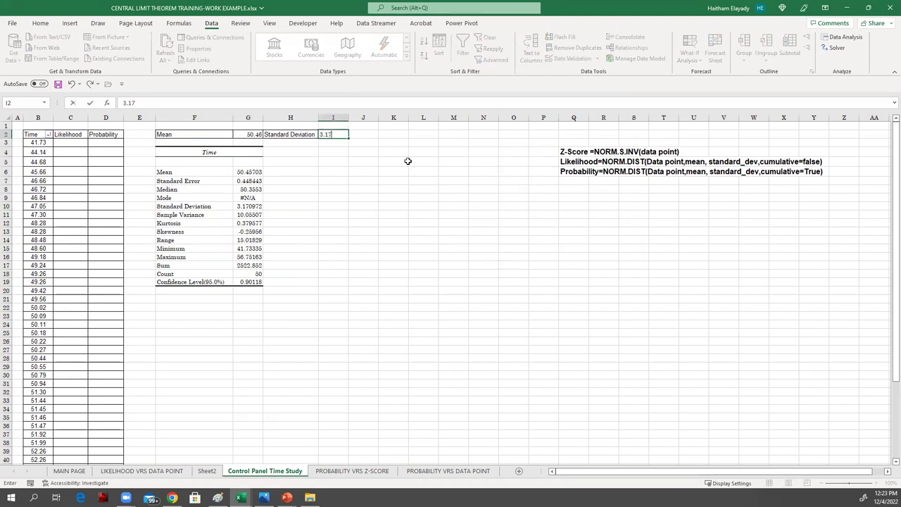
click(396, 179)
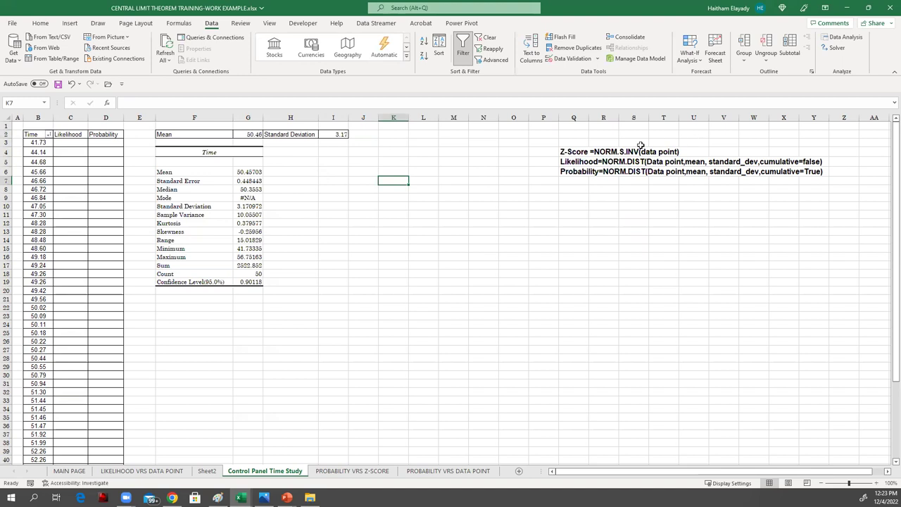
drag(553, 138, 853, 199)
click(663, 239)
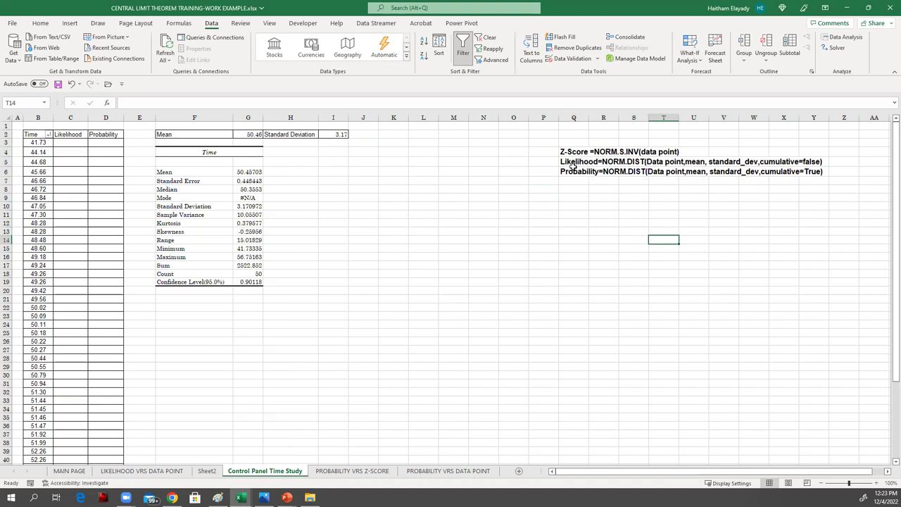
click(556, 212)
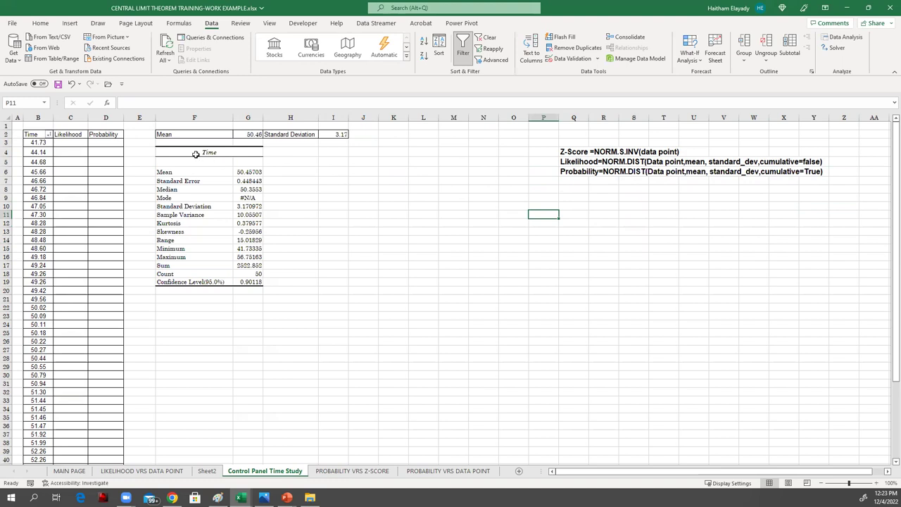
- Begin a NORM.DIST formula in the first Likelihood cell, C3, with B3 as the data point
click(75, 144)
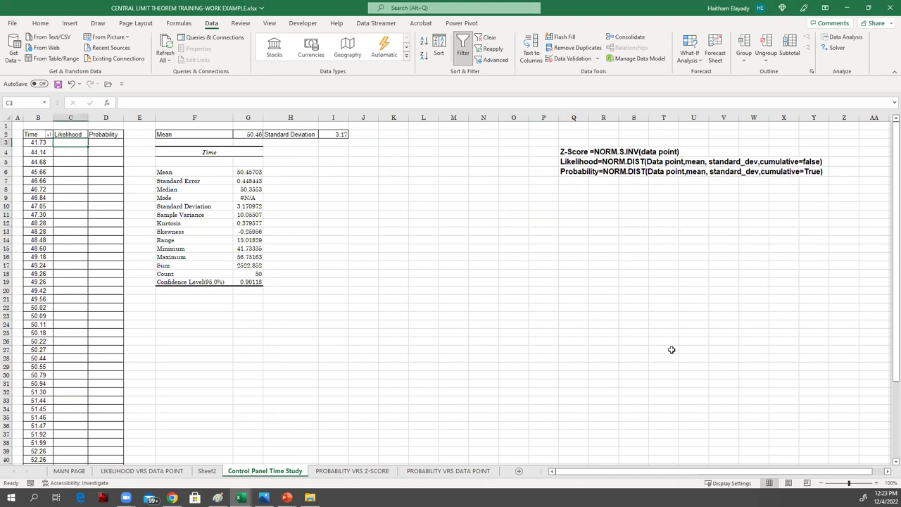
text(=)
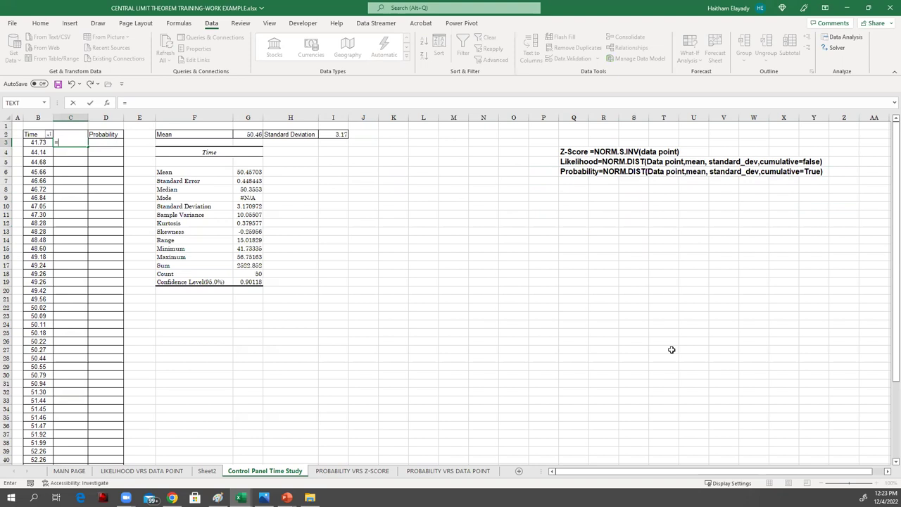
text(NORM)
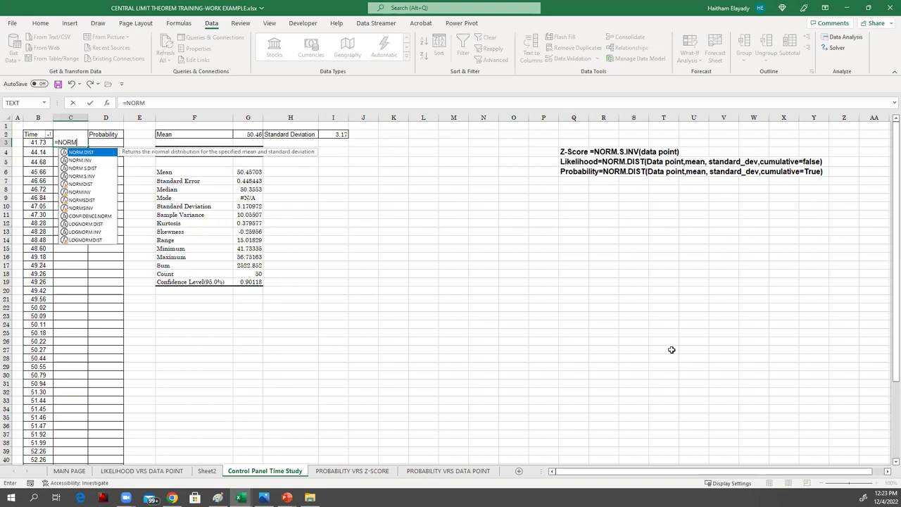
text(.DIST)
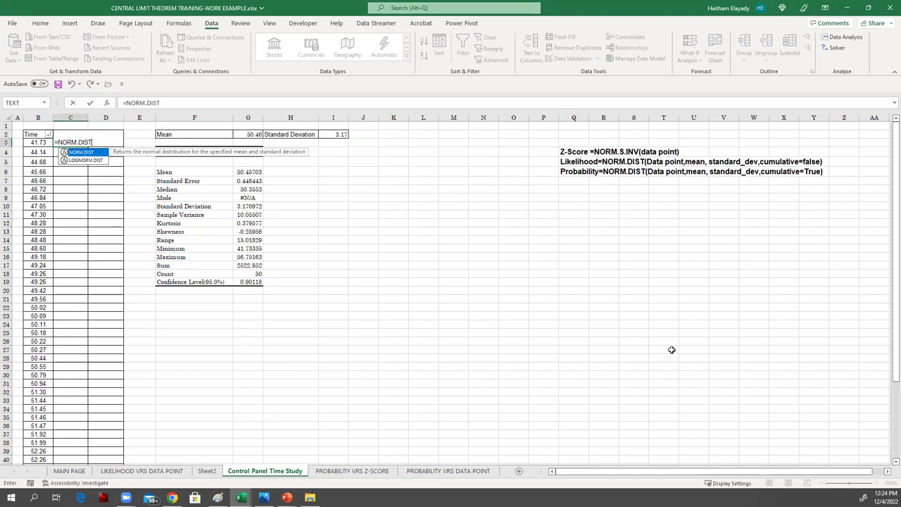
text(()
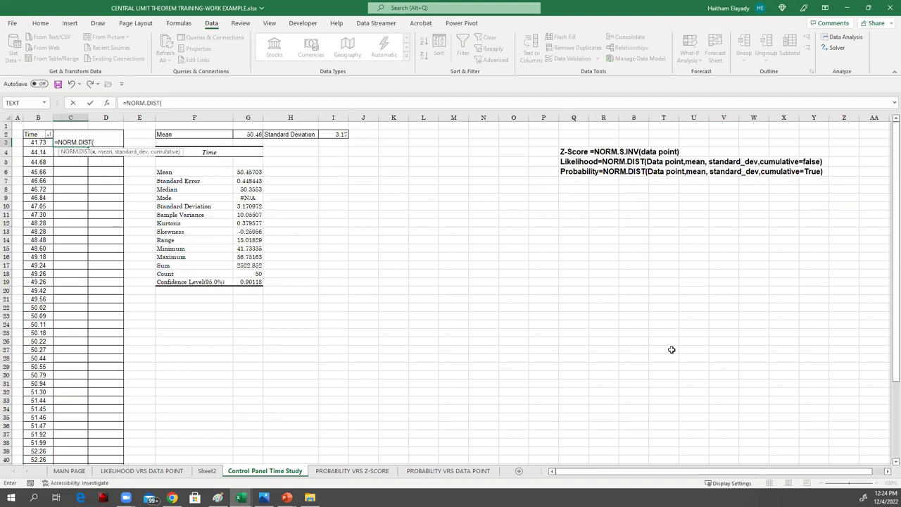
click(31, 143)
text(,)
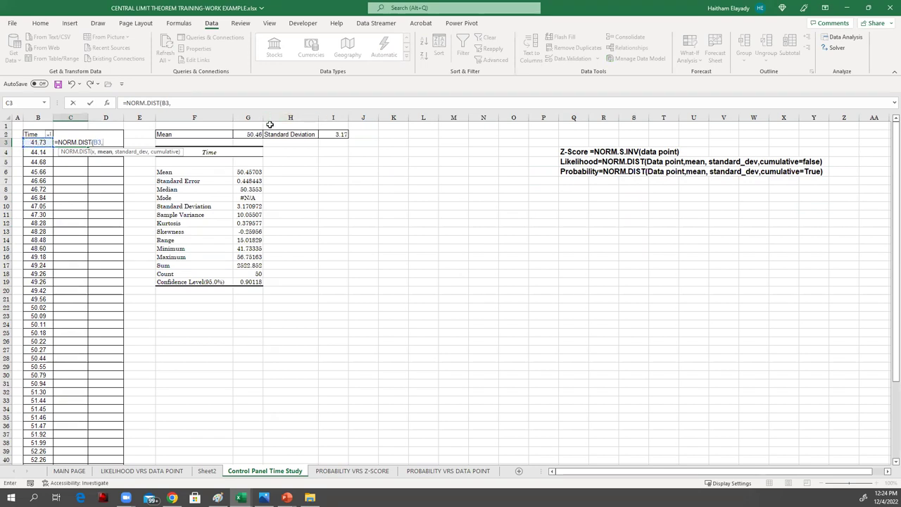
- Complete the C3 formula with absolute references $G$2 for the mean and $I$2 for the standard deviation, and FALSE for cumulative
click(247, 132)
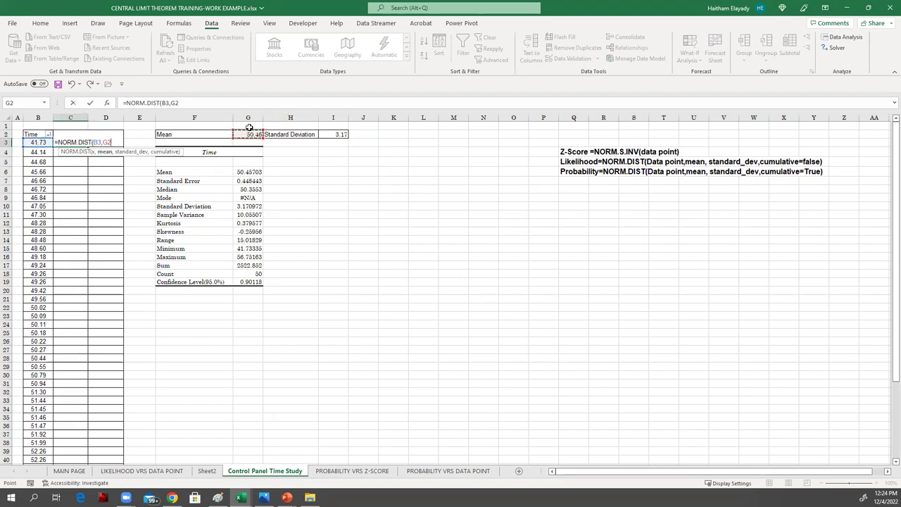
key(F4)
text(,)
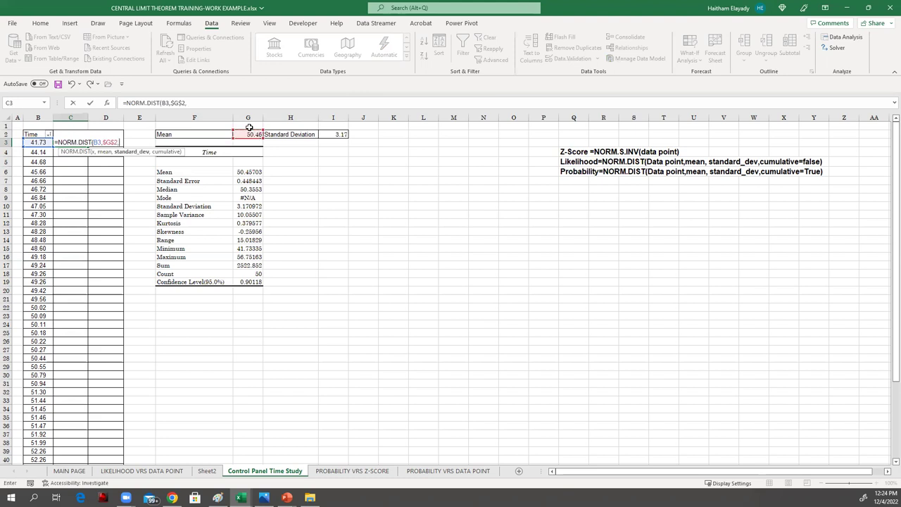
click(325, 134)
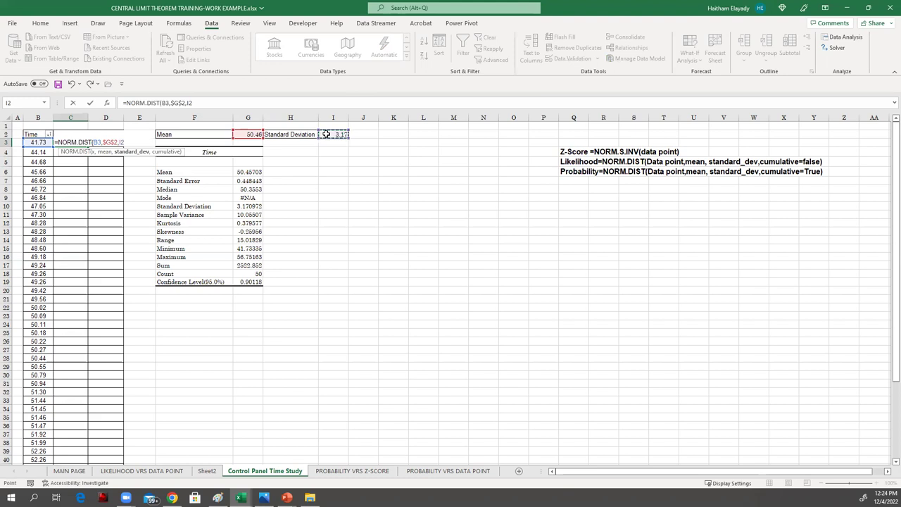
key(F4)
text(,)
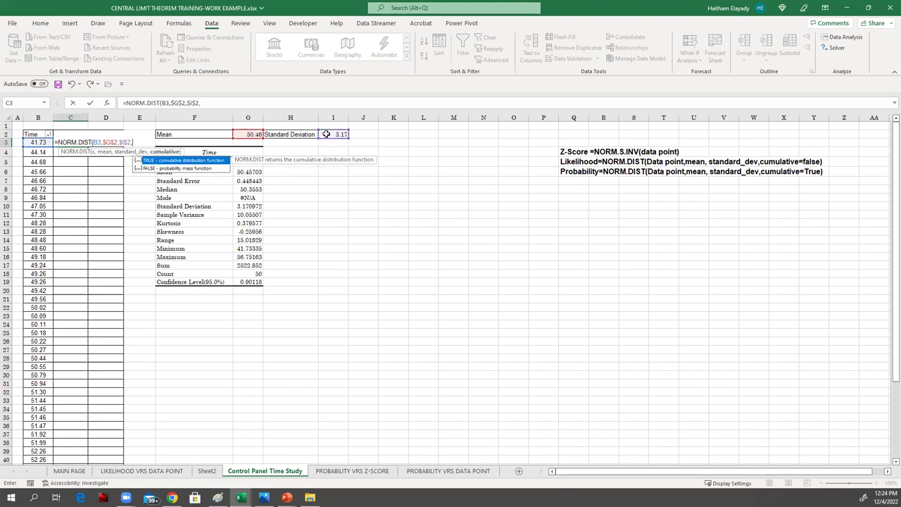
text(FALSE))
key(Return)
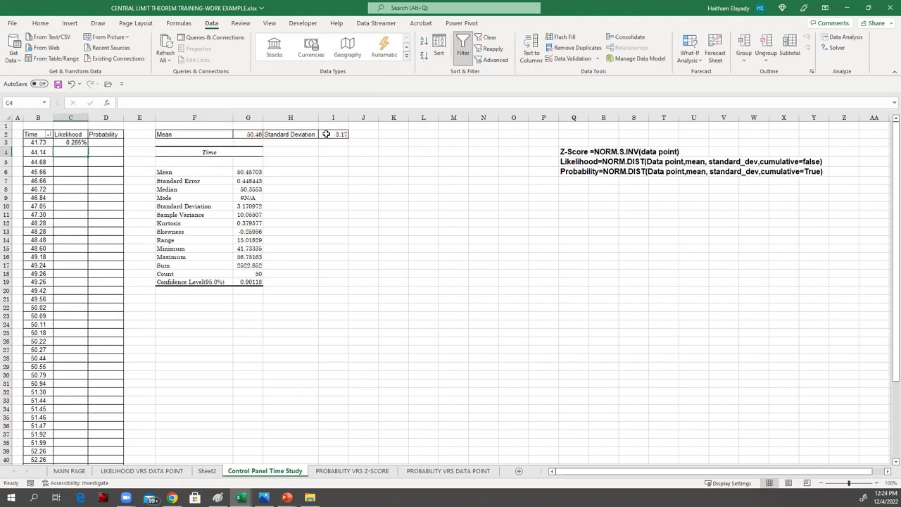
- Copy the full NORM.DIST formula text from the first Likelihood cell, C3
click(103, 144)
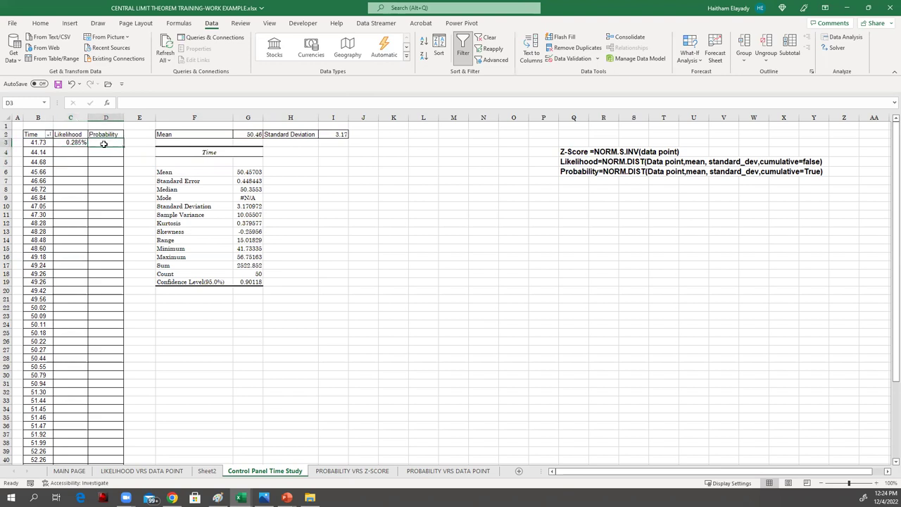
click(69, 144)
drag(224, 102, 123, 103)
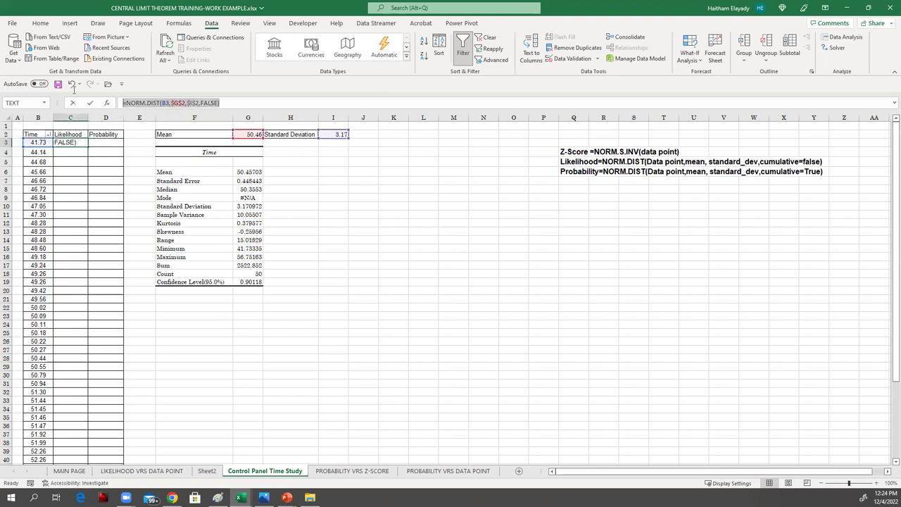
click(115, 145)
key(Escape)
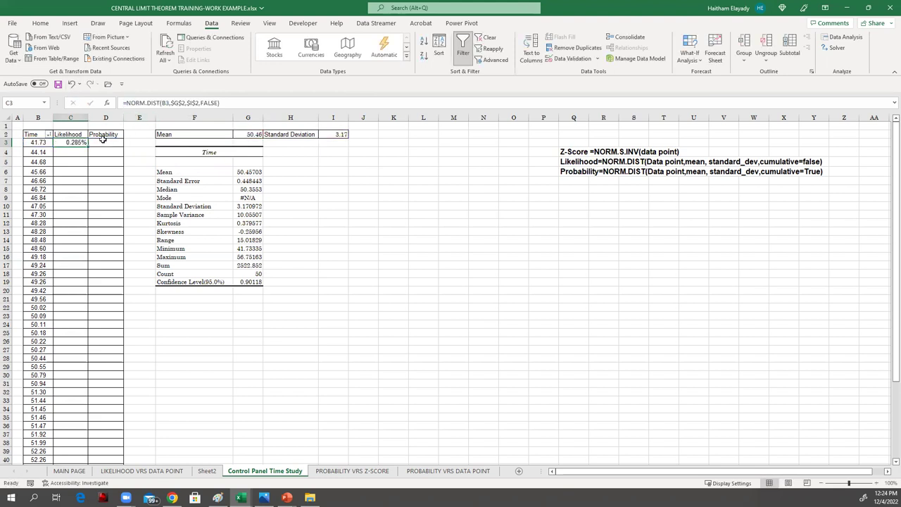
- Paste the formula into the first Probability cell, D3, and change its cumulative argument to TRUE
click(103, 140)
click(166, 103)
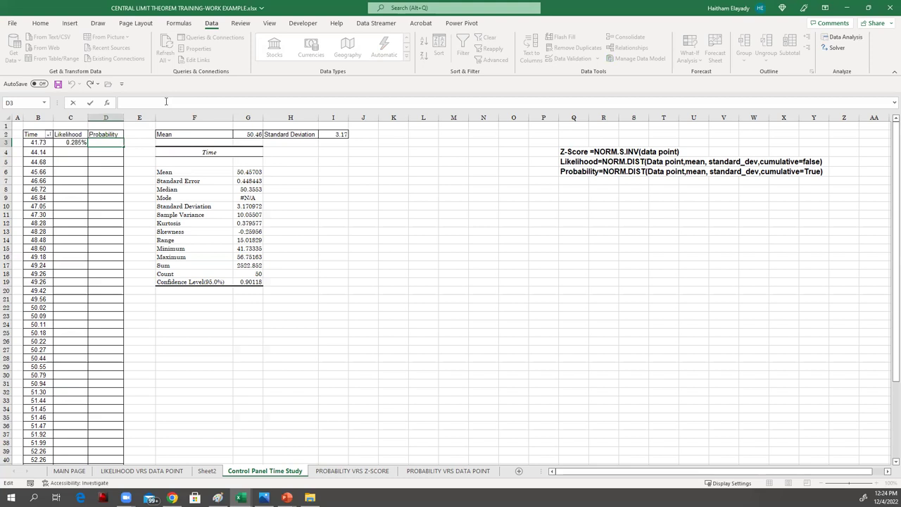
key(ctrl+v)
double_click(213, 103)
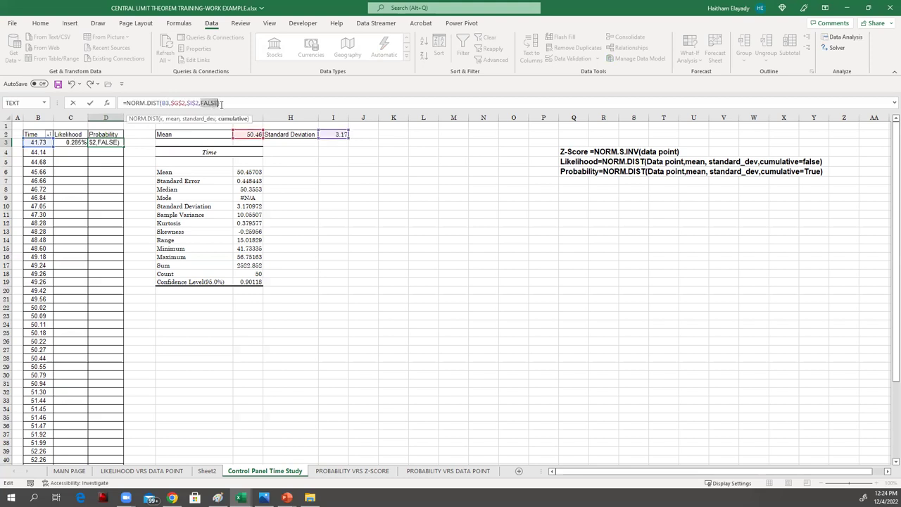
text(TUR)
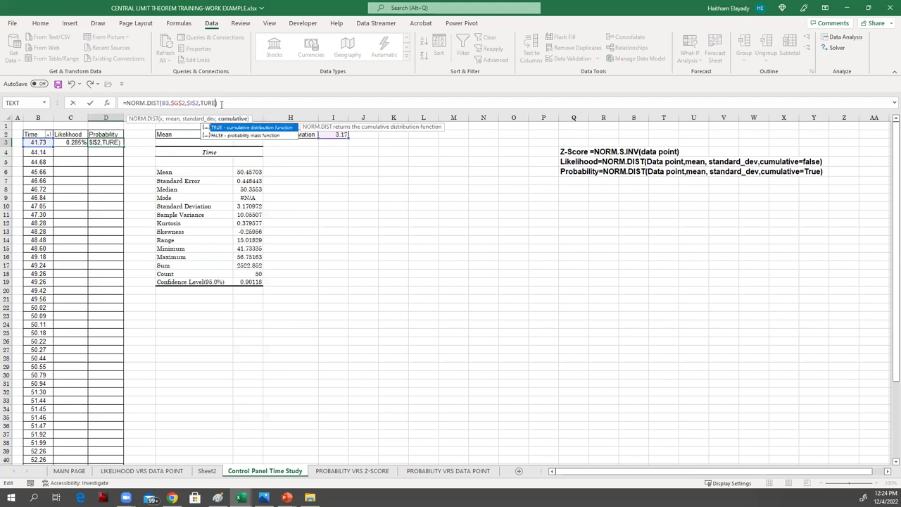
text(UE)
key(Return)
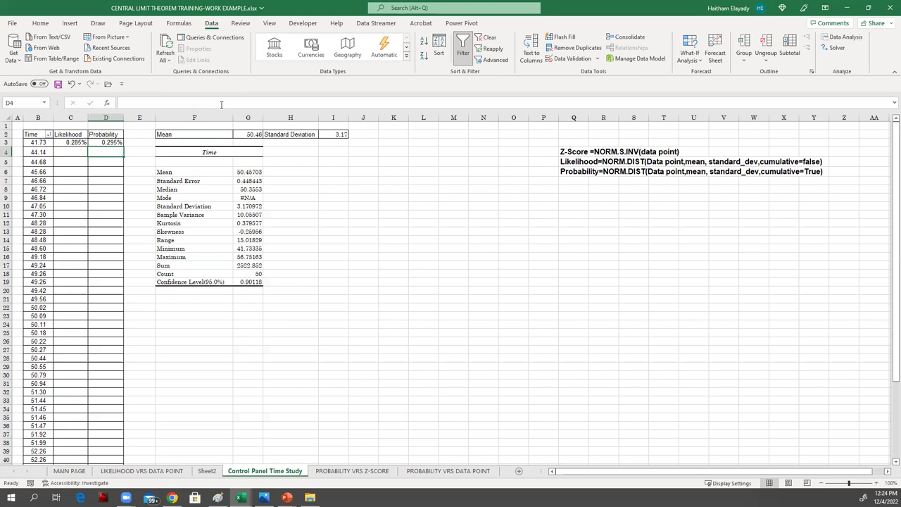
click(374, 203)
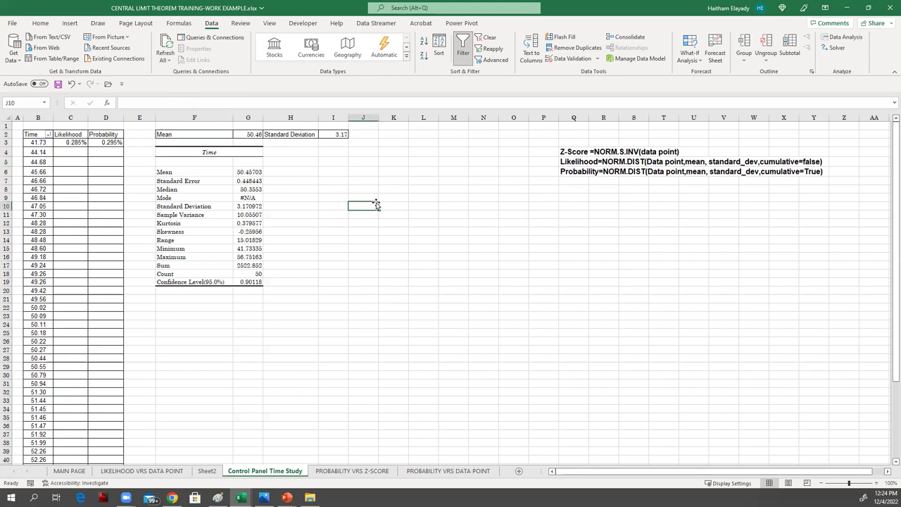
- Fill the Likelihood and Probability formulas in C3:D3 down alongside all the Time values
click(72, 143)
drag(71, 143, 98, 149)
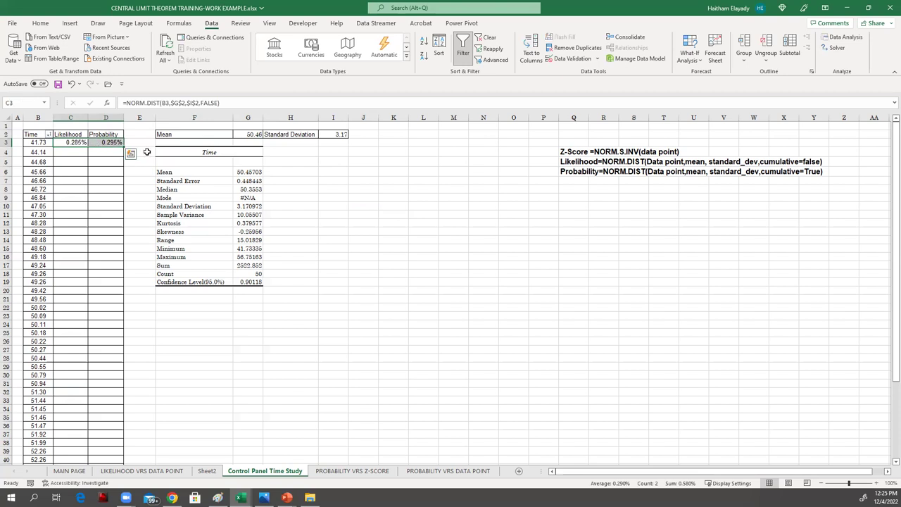
double_click(125, 147)
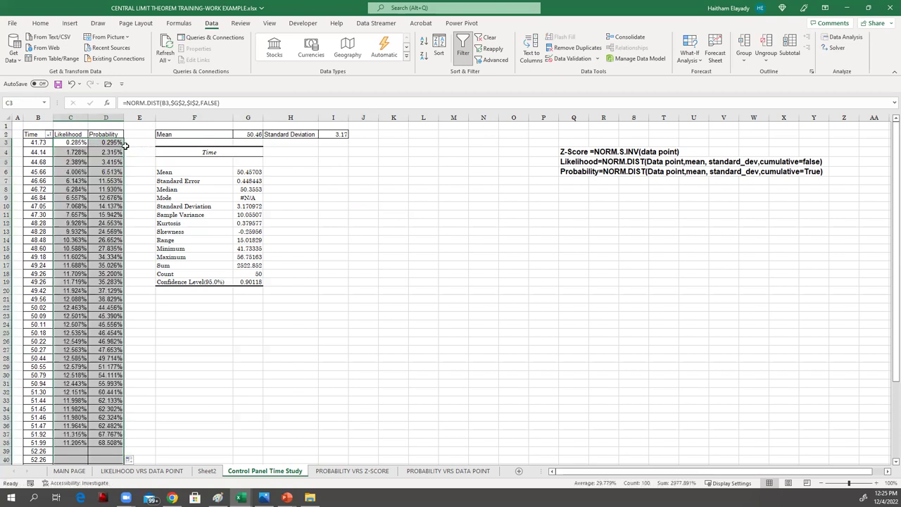
click(338, 366)
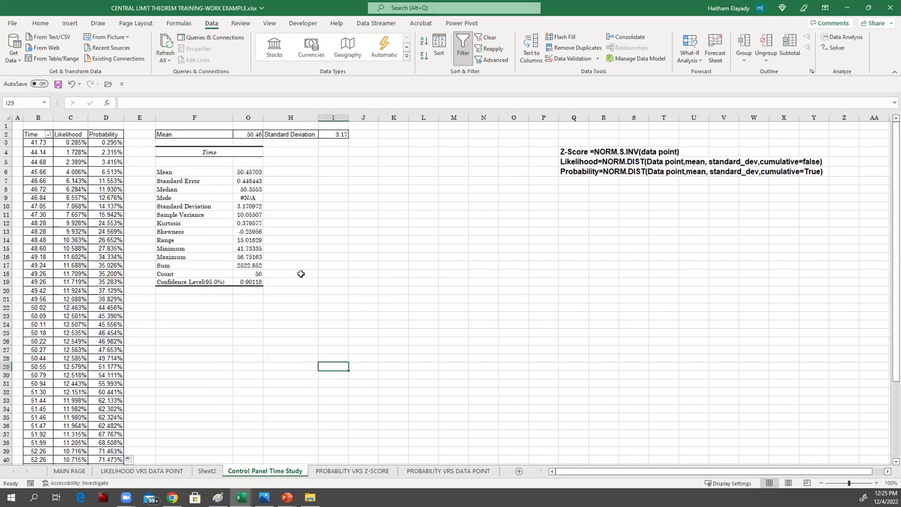
- Insert a new column before Likelihood and enter the heading Z-Score in C2
click(68, 117)
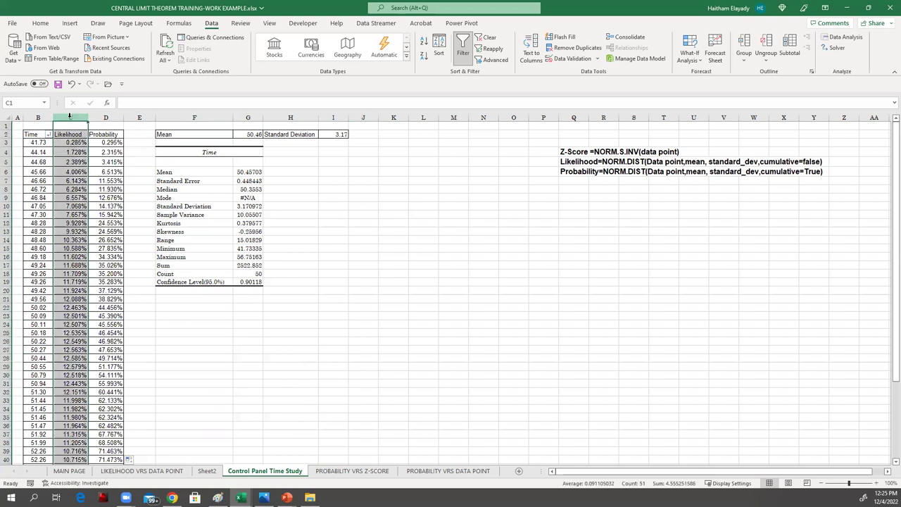
right_click(71, 119)
click(136, 215)
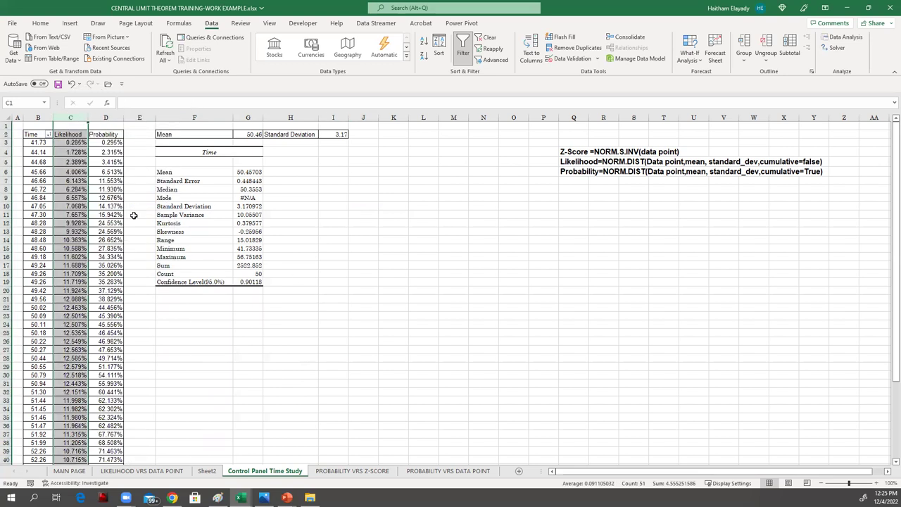
click(65, 131)
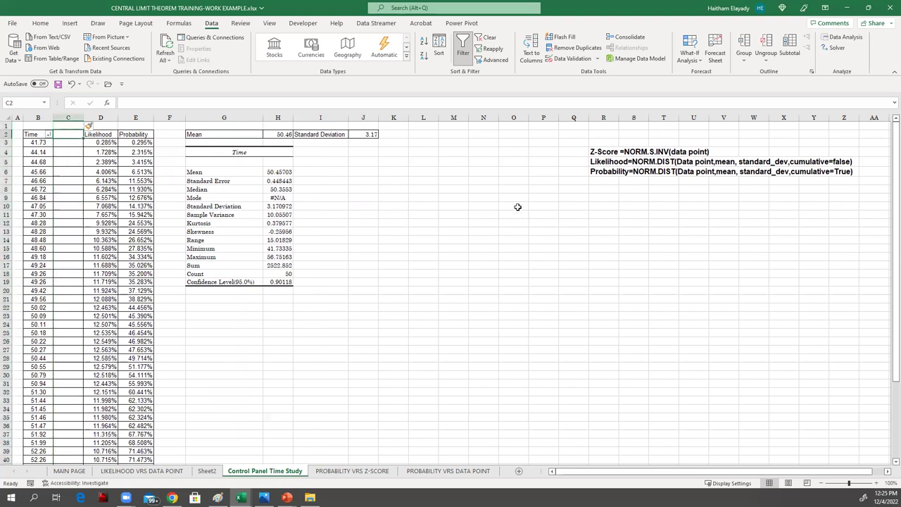
text(z)
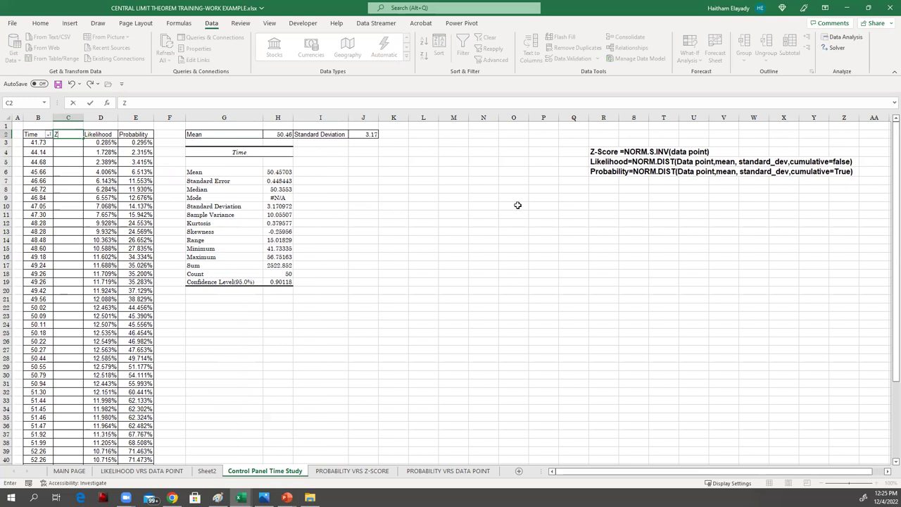
text(-Score)
key(Return)
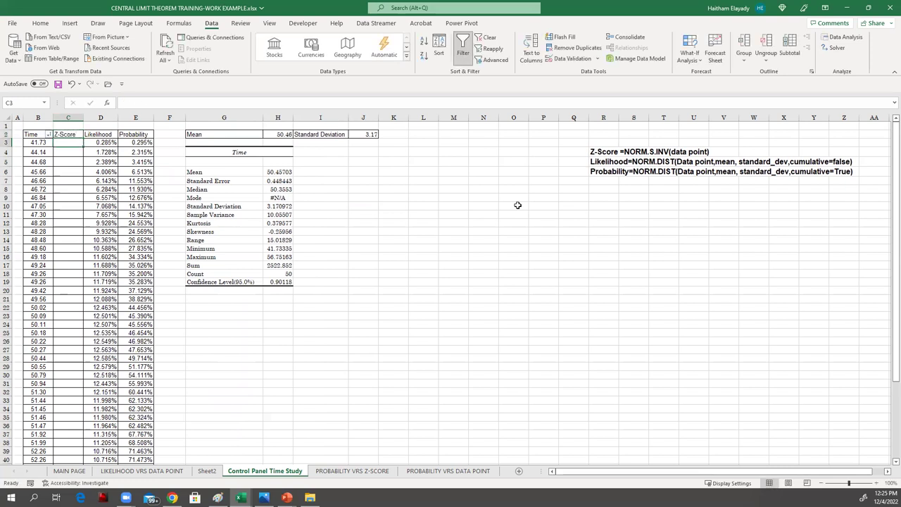
- Enter =NORM.S.INV(E3) in the first Z-Score cell, C3, using the first Probability value as its argument
text(=)
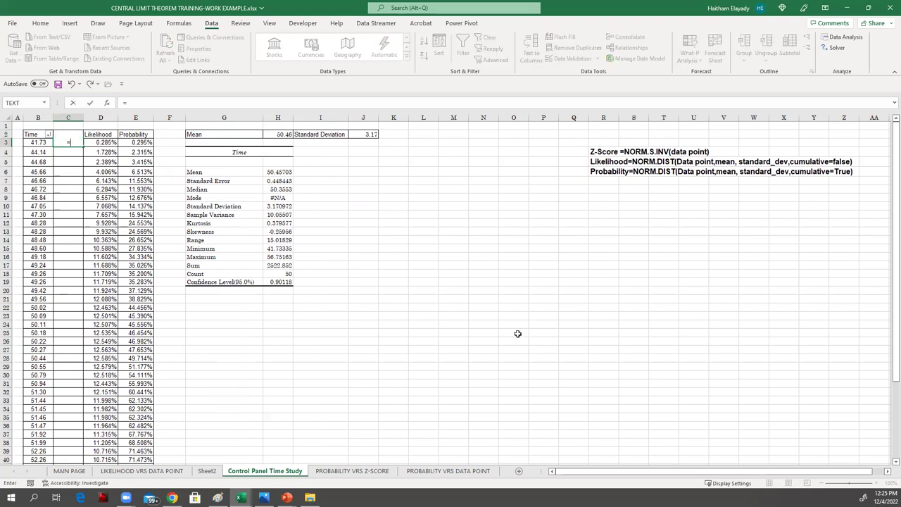
text(norm.s.inv)
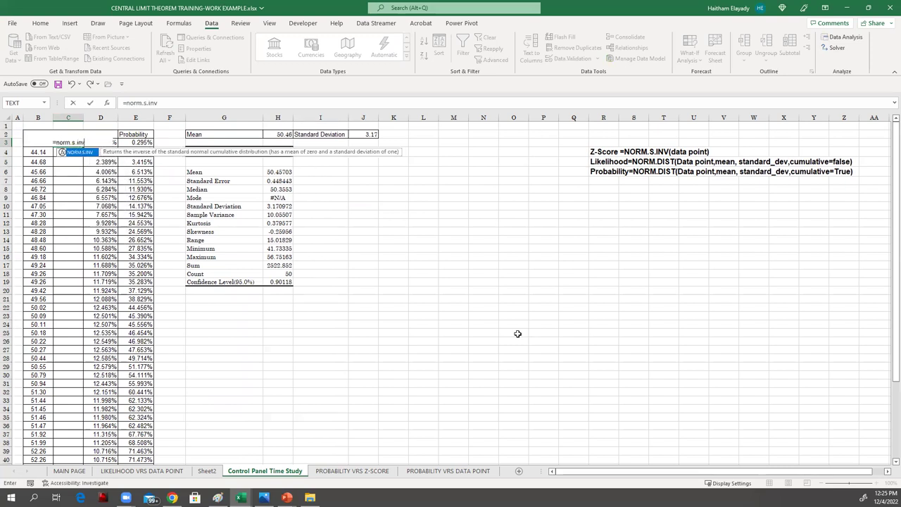
text(()
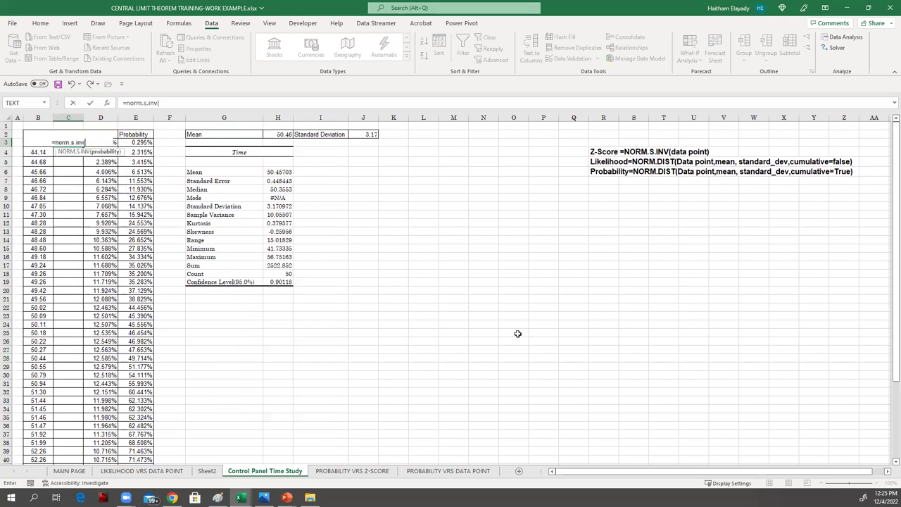
click(141, 142)
key(Return)
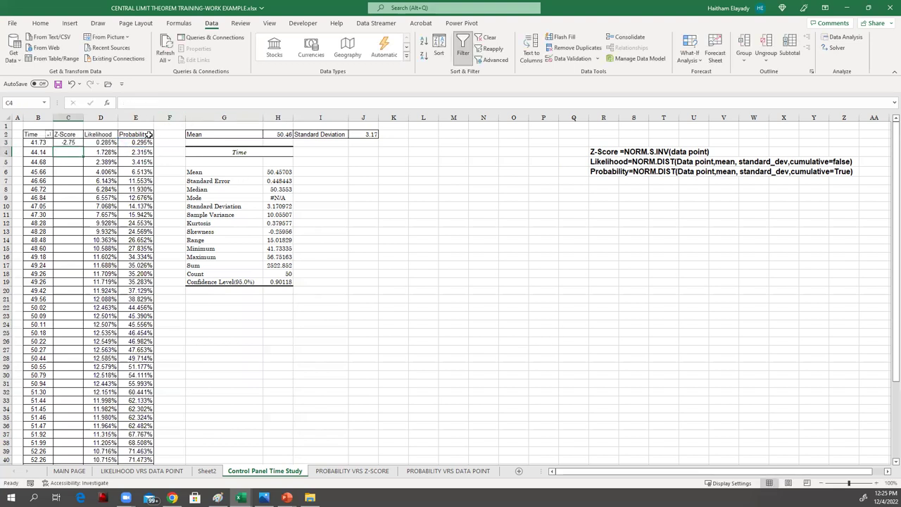
- Fill the Z-Score formula in C3 down alongside all the Time values
click(67, 142)
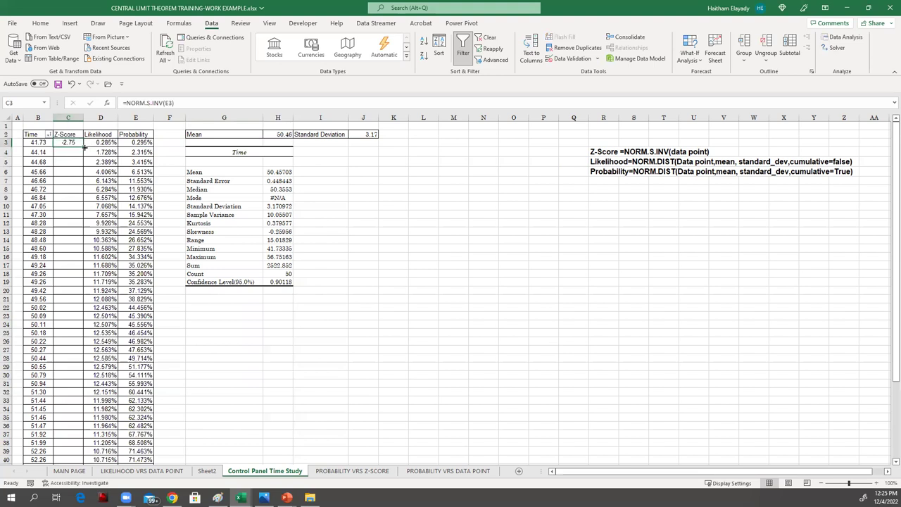
double_click(85, 146)
click(402, 366)
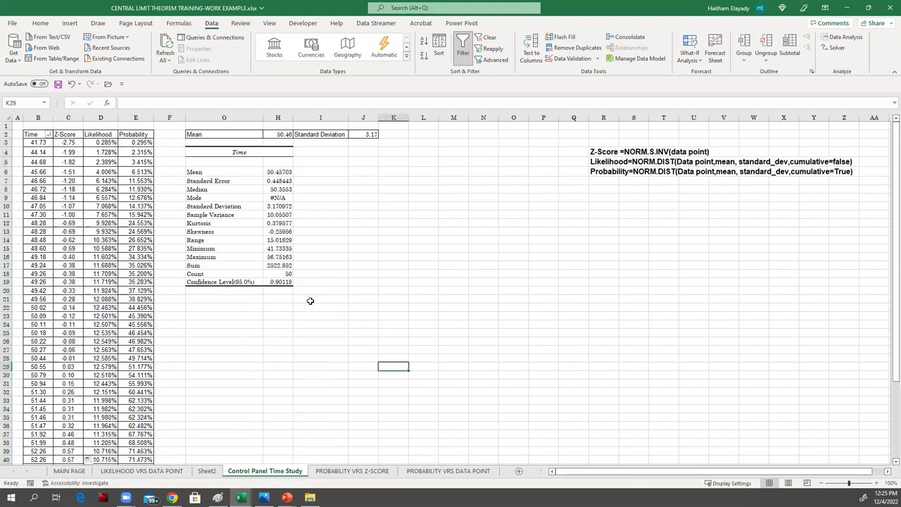
click(366, 275)
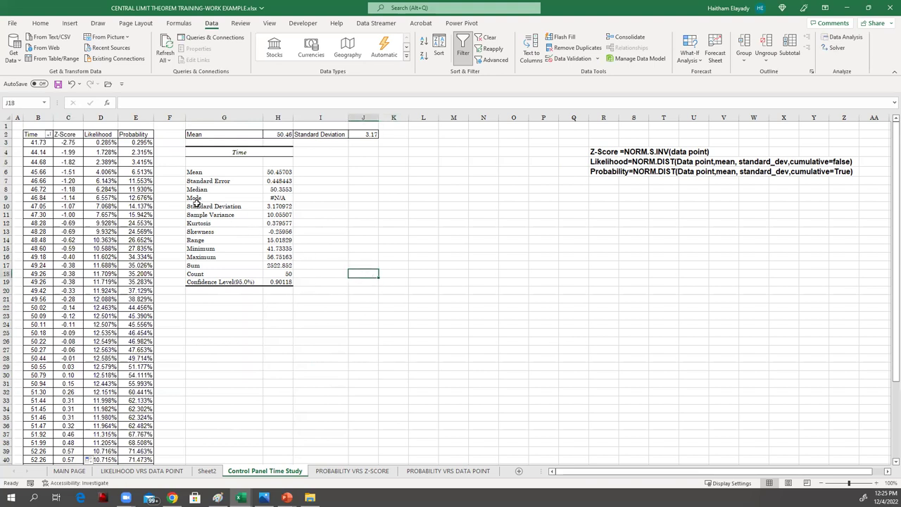
- Insert a clustered column chart of Likelihood by Z-Score from the data in C2:D52
click(64, 134)
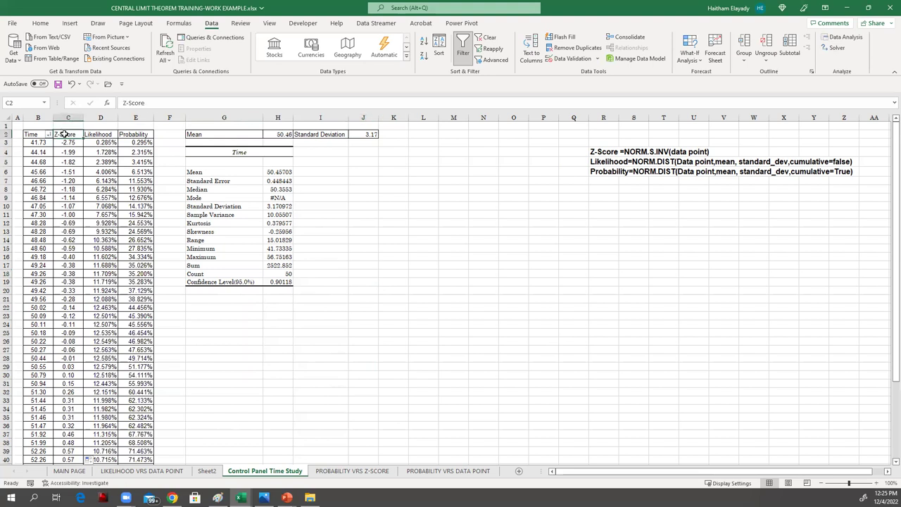
ctrl+click(106, 134)
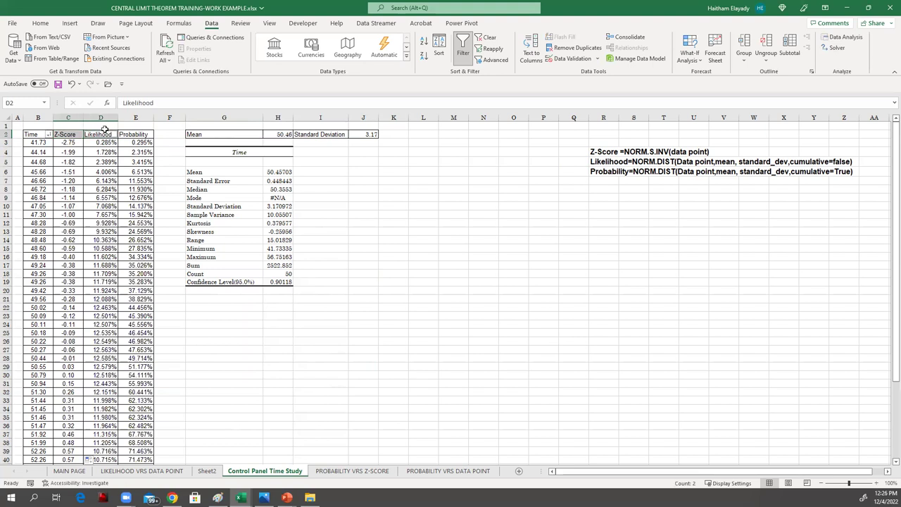
drag(71, 134, 112, 449)
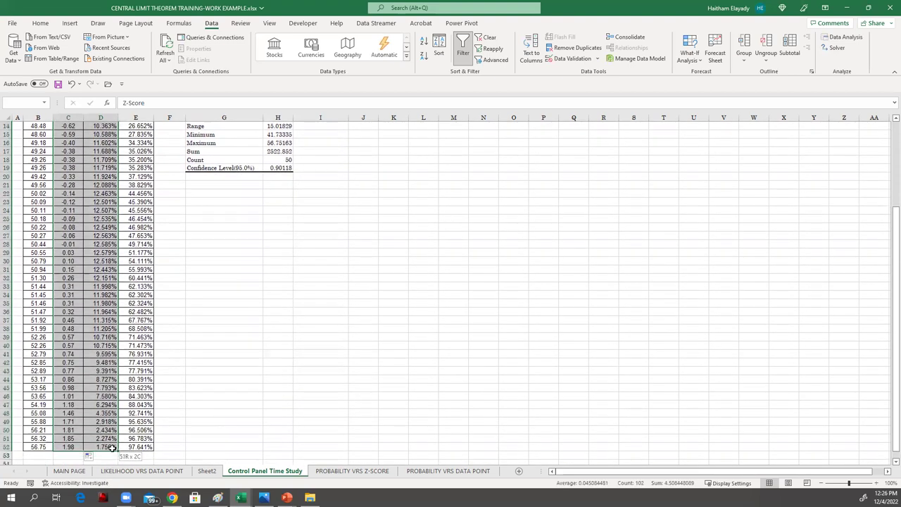
click(70, 23)
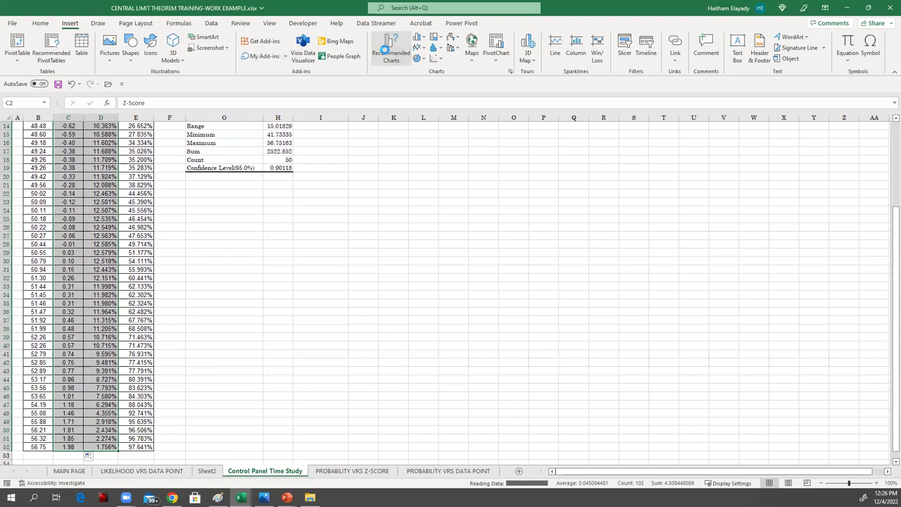
click(390, 50)
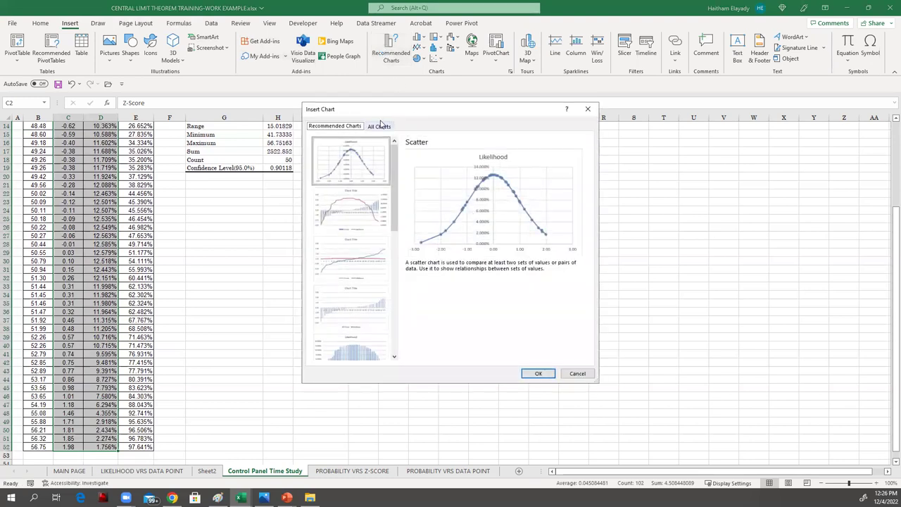
click(380, 126)
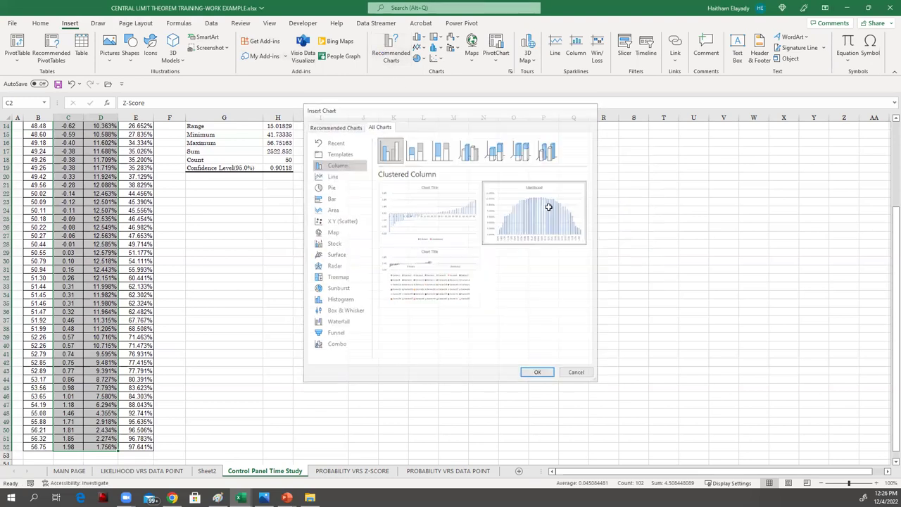
double_click(540, 205)
- Enlarge the Likelihood chart and place it over about columns K to X, rows 14 to 39
drag(451, 224, 464, 145)
drag(564, 252, 742, 252)
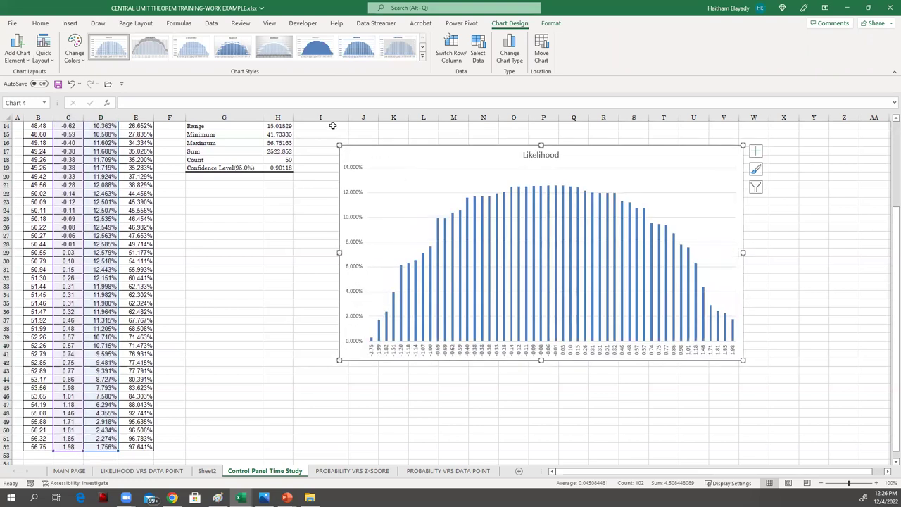
drag(355, 149, 411, 133)
click(284, 243)
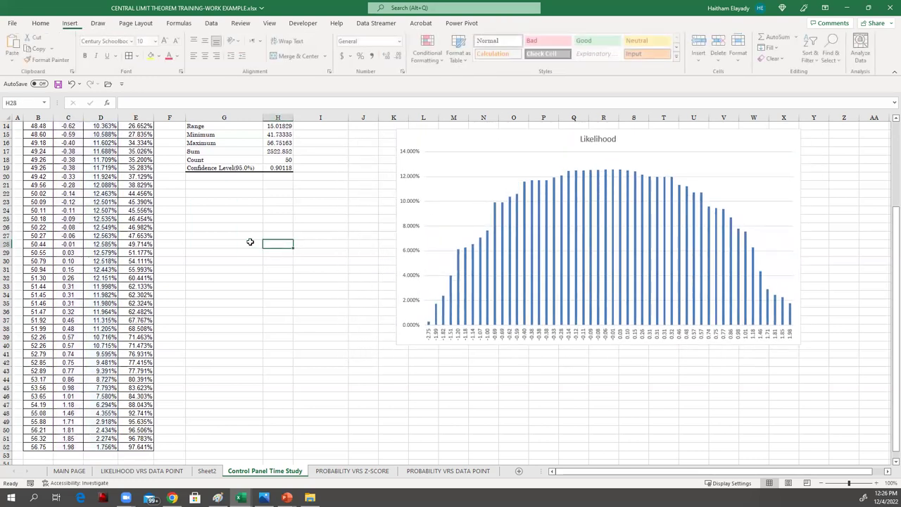
scroll(248, 241, up, 3)
scroll(248, 242, up, 2)
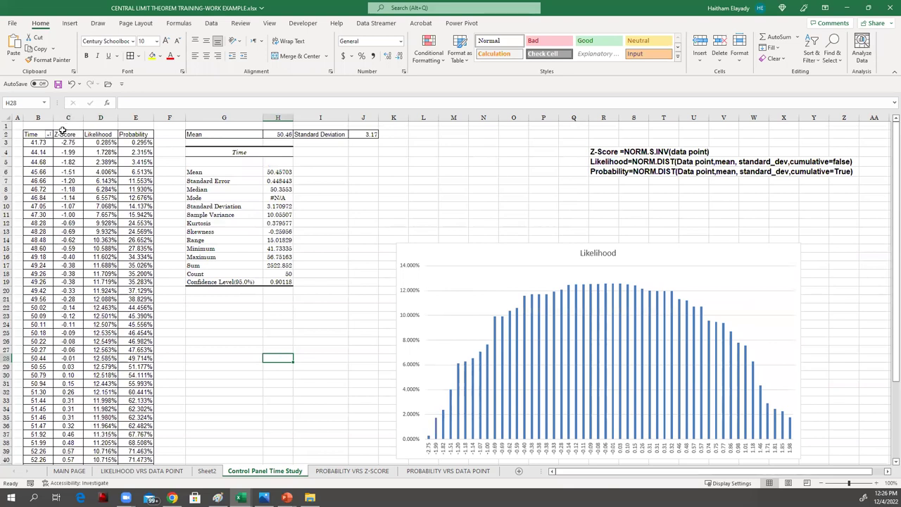
drag(64, 134, 83, 457)
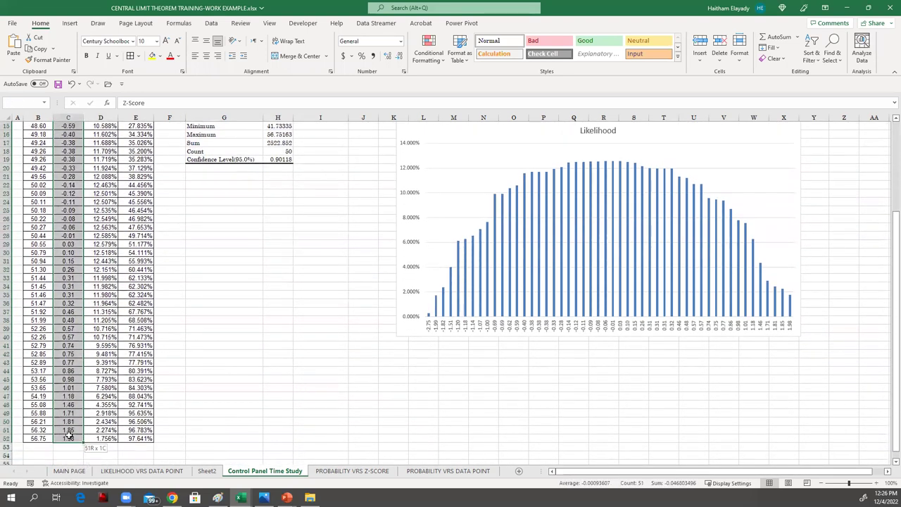
scroll(112, 385, up, 5)
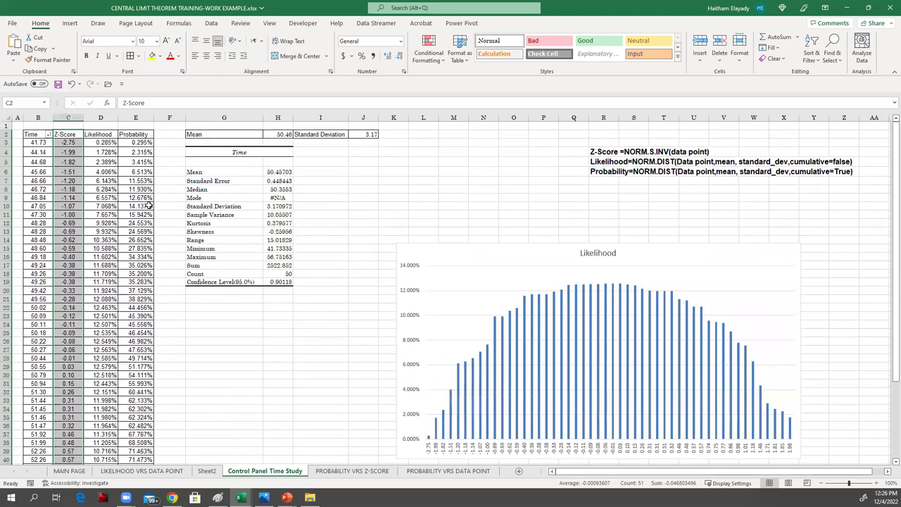
drag(134, 132, 141, 415)
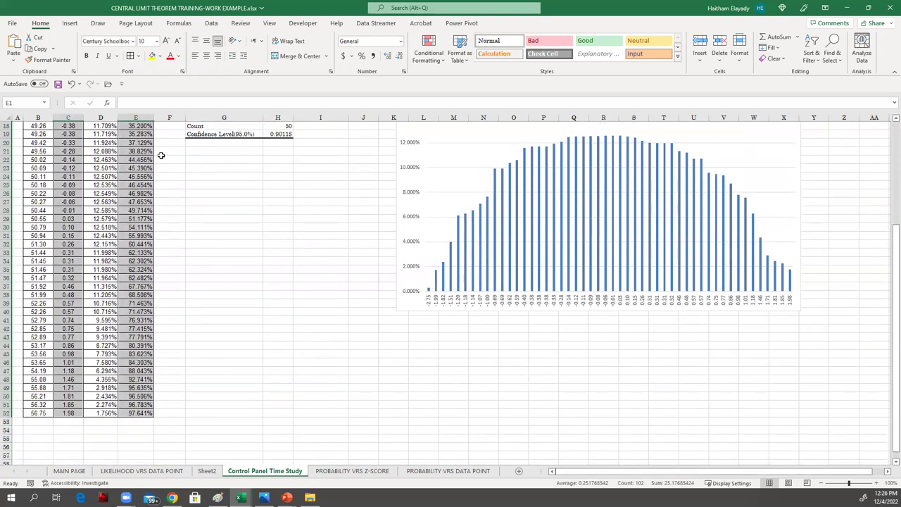
click(70, 23)
click(389, 56)
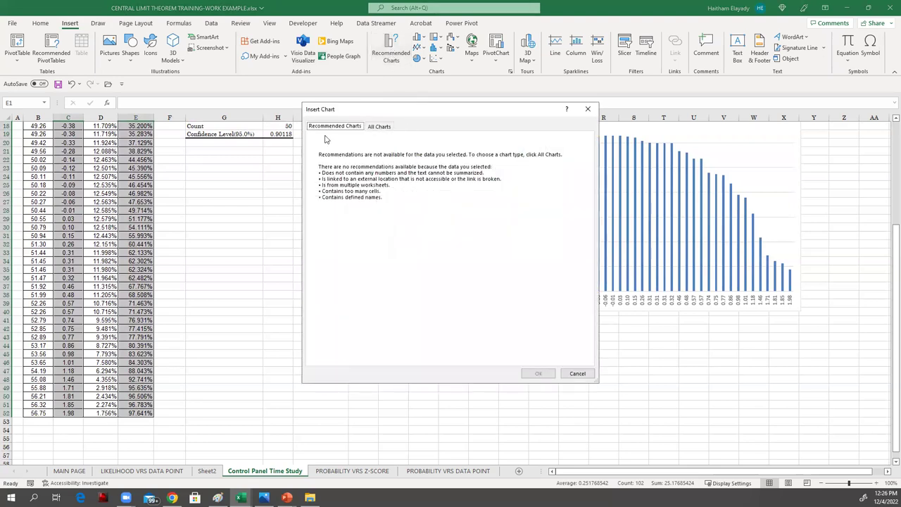
key(Escape)
scroll(246, 244, up, 6)
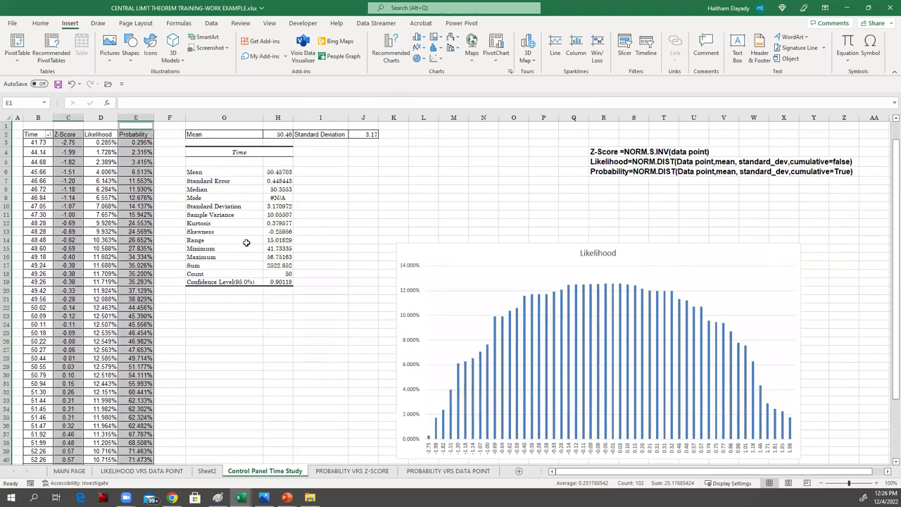
click(162, 213)
- Insert a clustered column chart of Probability by Z-Score from the data in C2:C52 and E2:E52
drag(68, 136, 69, 460)
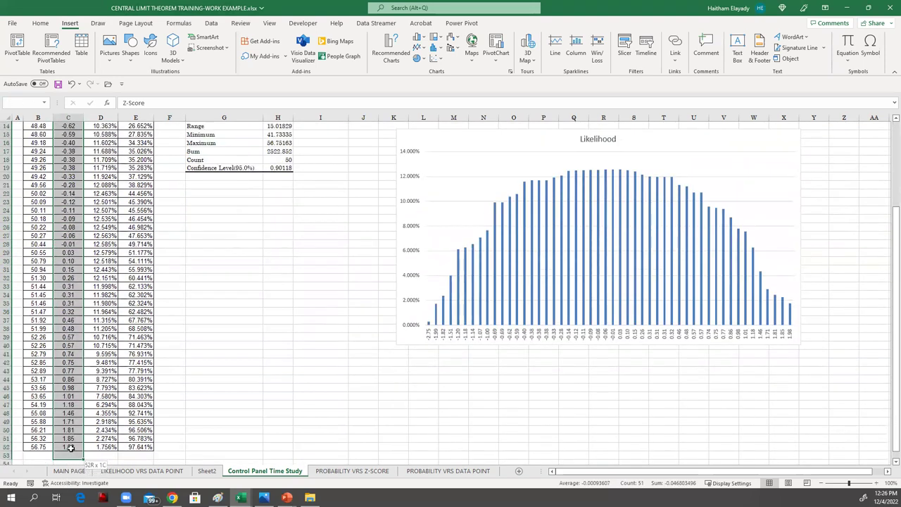
scroll(92, 380, up, 4)
drag(146, 134, 143, 444)
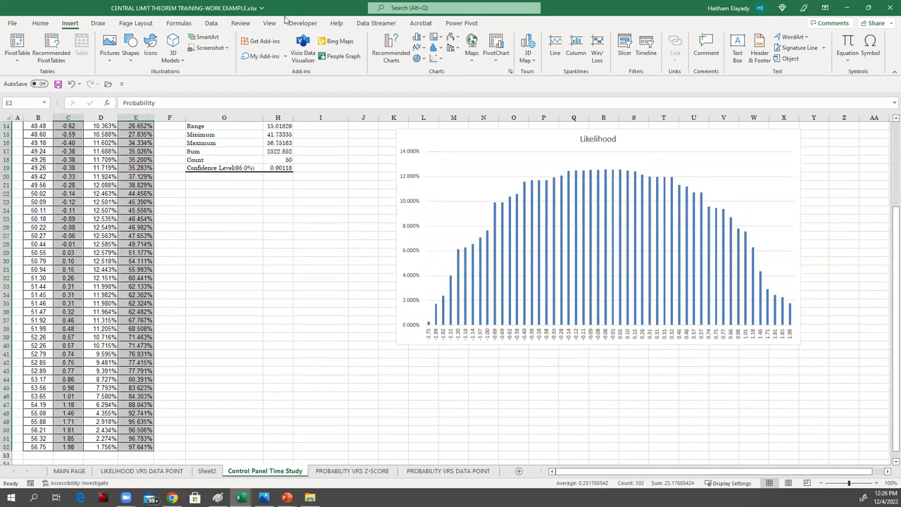
click(391, 50)
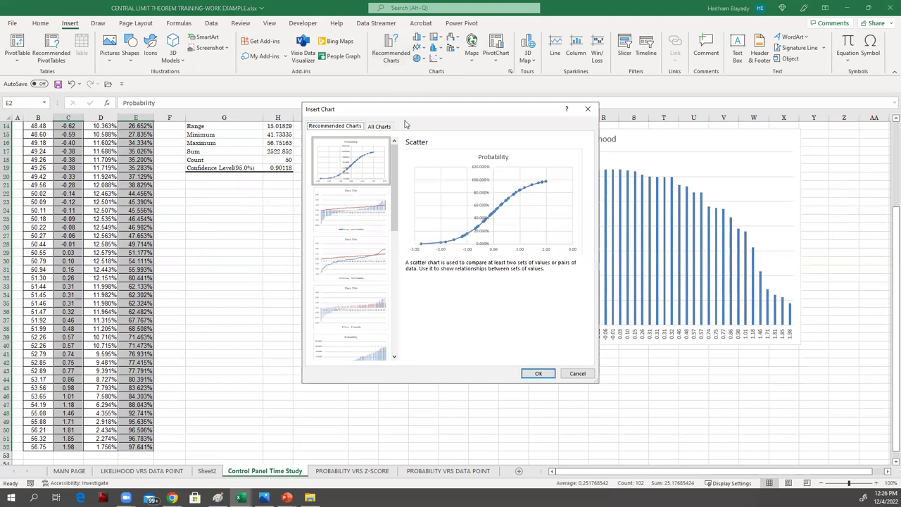
click(380, 126)
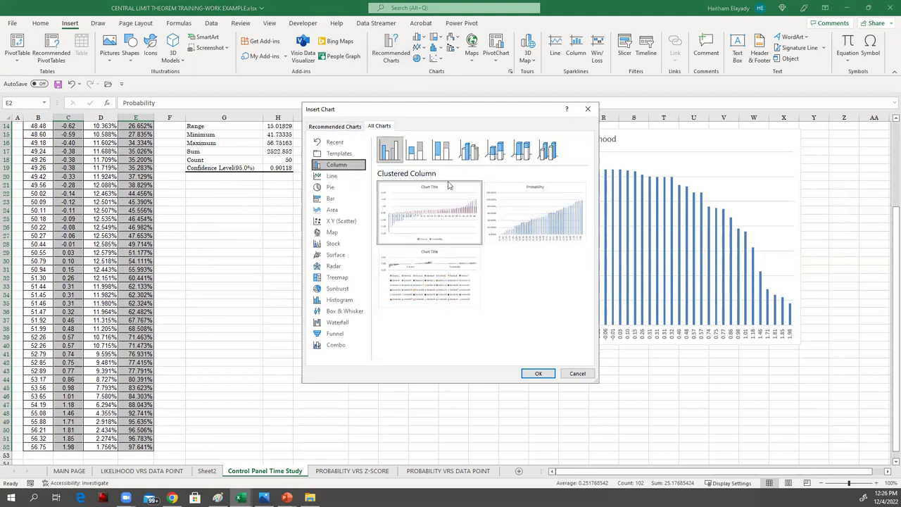
double_click(386, 234)
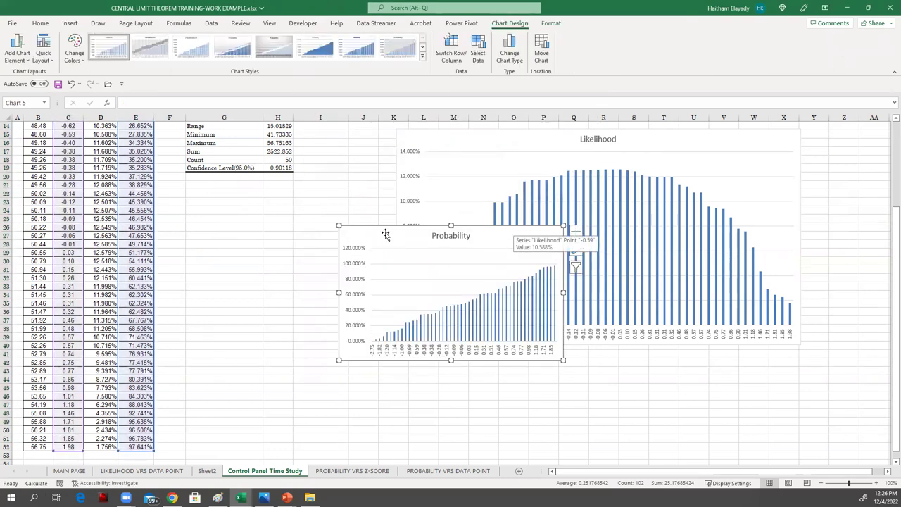
- Place the Probability chart directly beneath the Likelihood chart and widen it to match, over about columns K to X, rows 41 to 56
drag(385, 235, 426, 352)
scroll(577, 372, down, 1)
drag(621, 392, 799, 382)
click(810, 310)
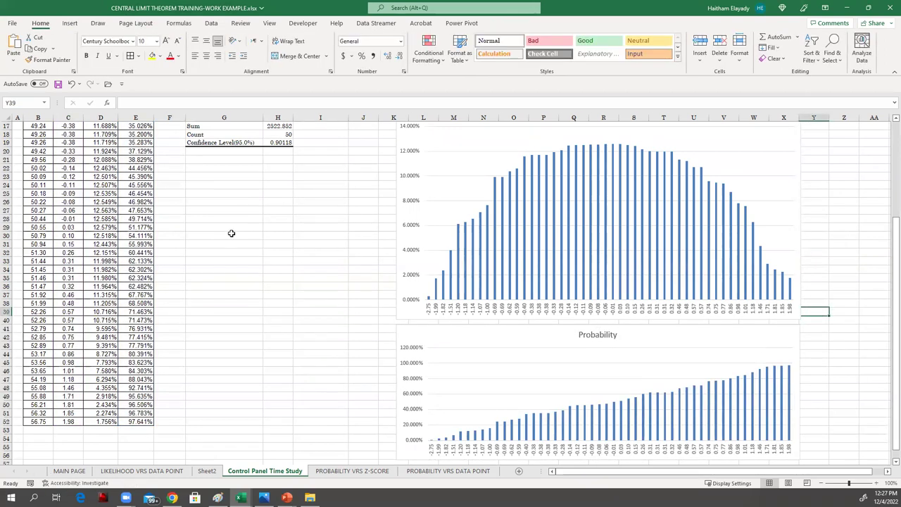
- Insert a clustered column chart of Likelihood by Time from the data in B2:B52 and D2:D52
scroll(231, 233, up, 5)
drag(28, 136, 40, 442)
scroll(49, 390, up, 5)
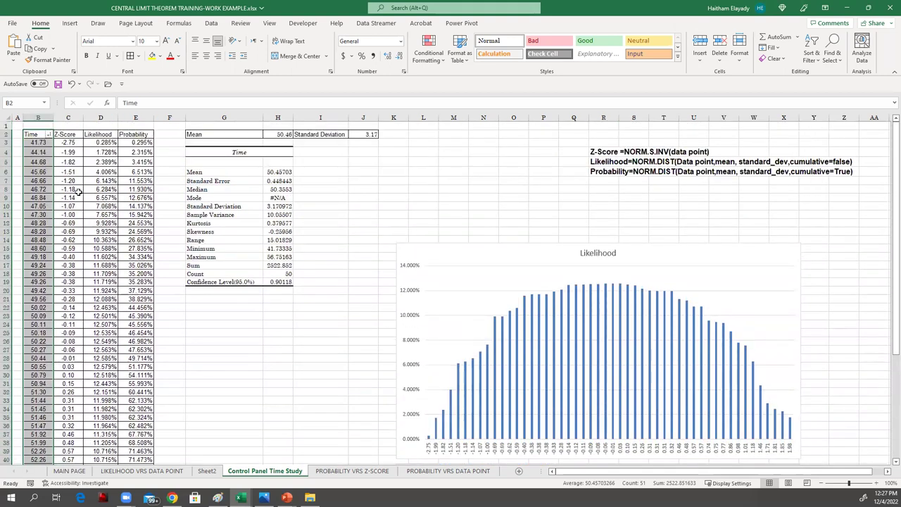
drag(109, 134, 106, 442)
click(68, 24)
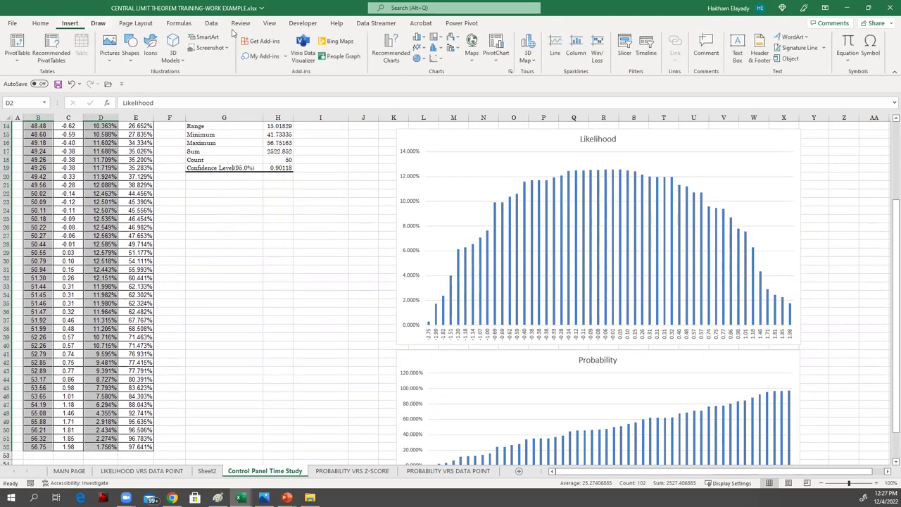
click(393, 49)
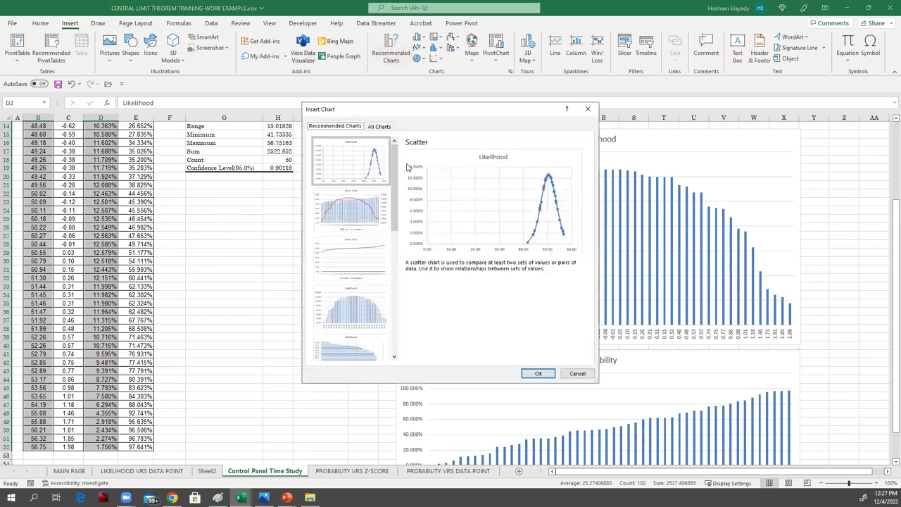
click(354, 313)
double_click(354, 313)
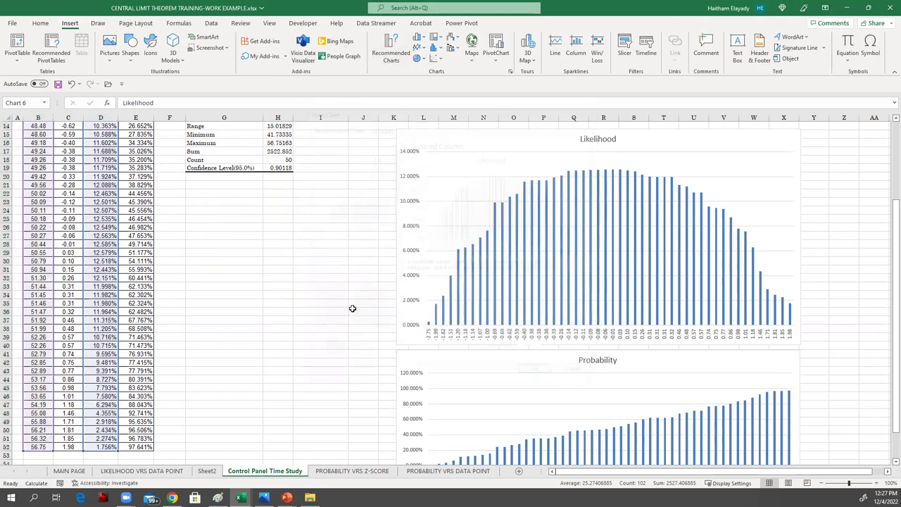
- Enlarge the Likelihood by Time chart over about columns G to S, rows 22 to 53, so every time value fits on its axis
drag(338, 293, 189, 293)
drag(378, 363, 394, 458)
drag(377, 227, 398, 188)
scroll(414, 223, down, 2)
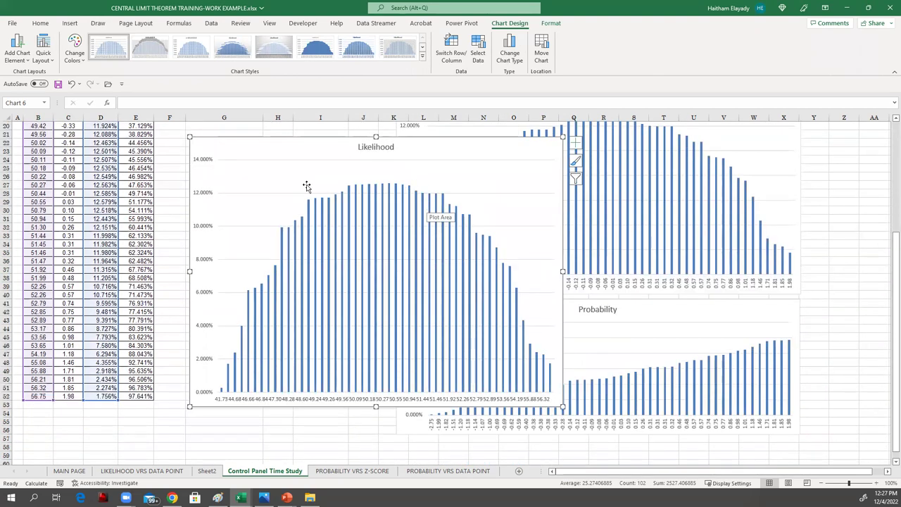
drag(564, 271, 653, 272)
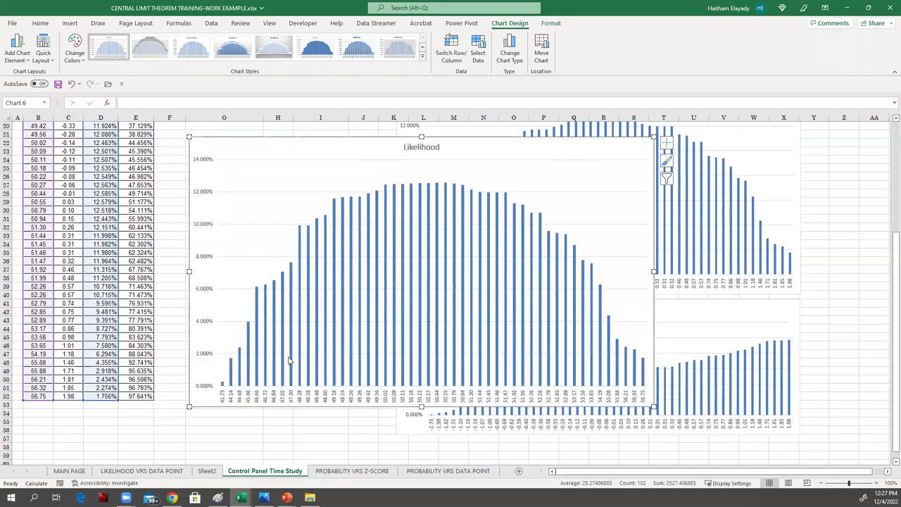
- Add a data label to only the 47.05 column of the Likelihood by Time chart and move the label slightly higher
click(282, 355)
click(282, 356)
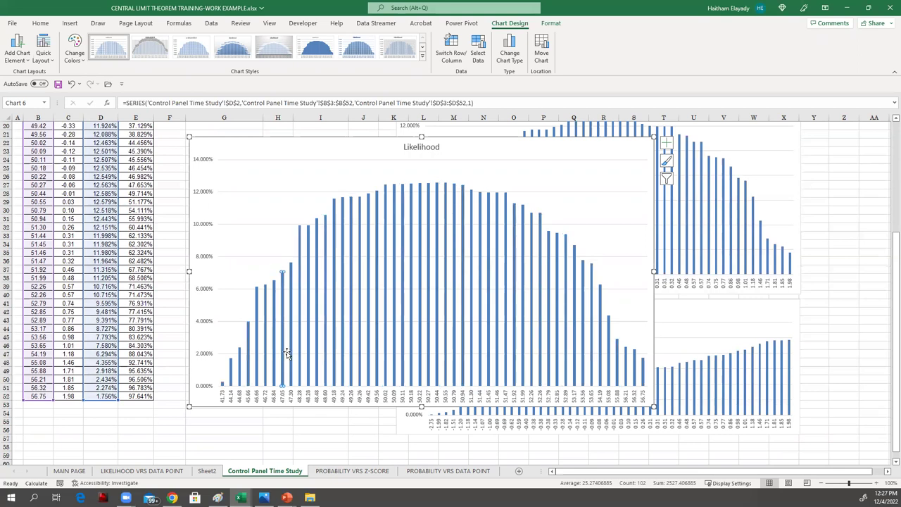
right_click(282, 352)
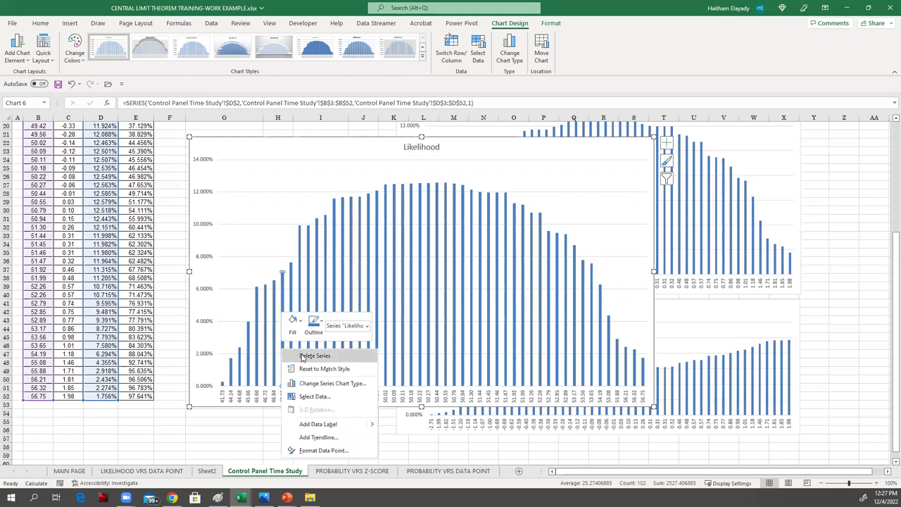
click(318, 424)
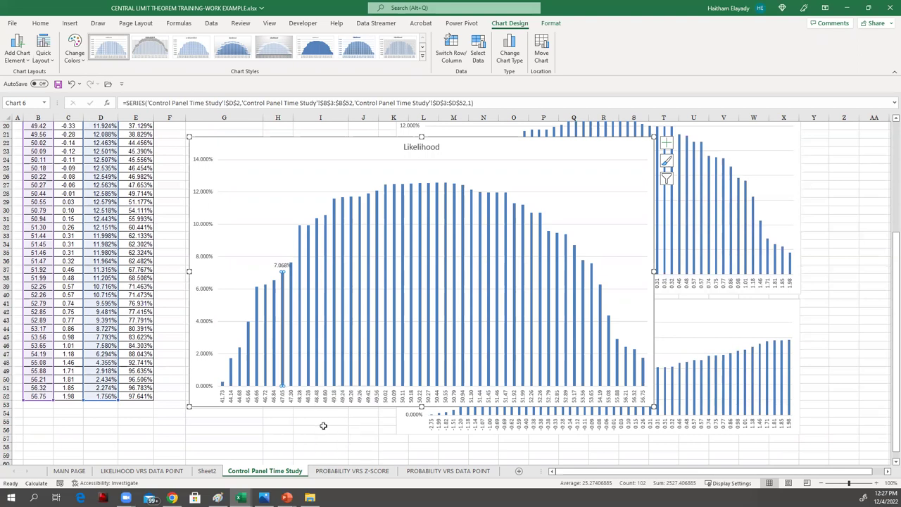
drag(280, 264, 247, 232)
- Delete the Likelihood by Time chart from the sheet
click(286, 202)
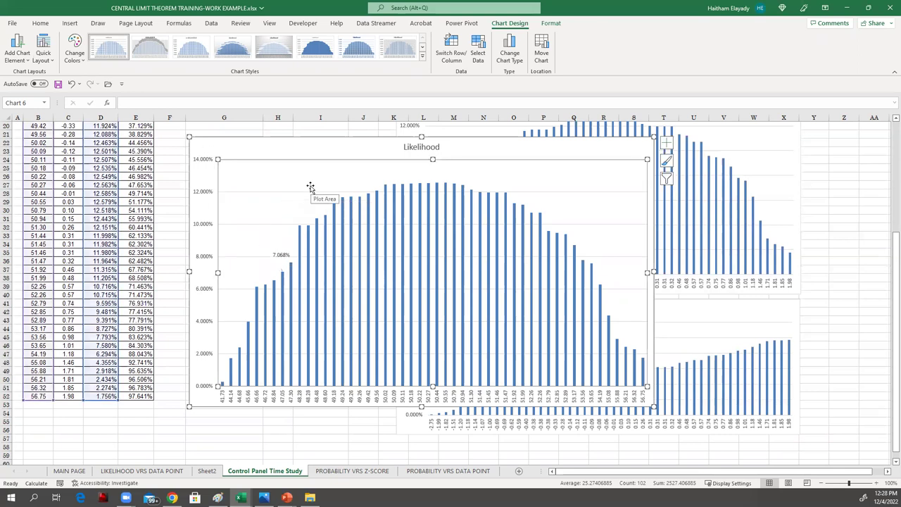
click(275, 143)
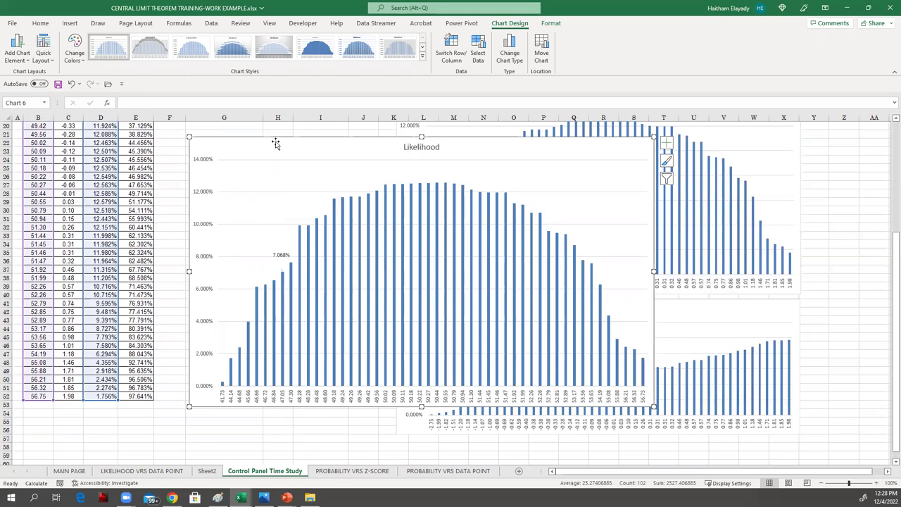
key(Delete)
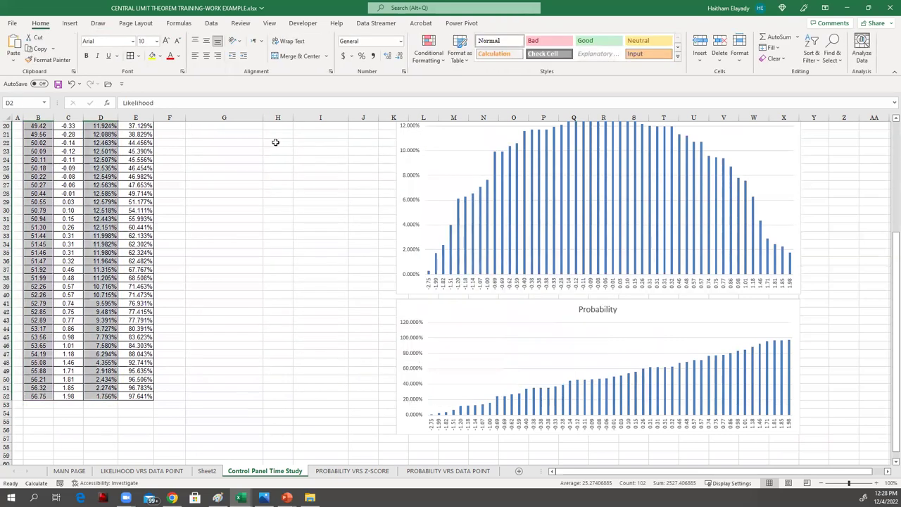
- Insert a clustered column chart of Probability by Time from the data in B2:B52 and E2:E52
scroll(217, 187, up, 5)
scroll(112, 151, up, 2)
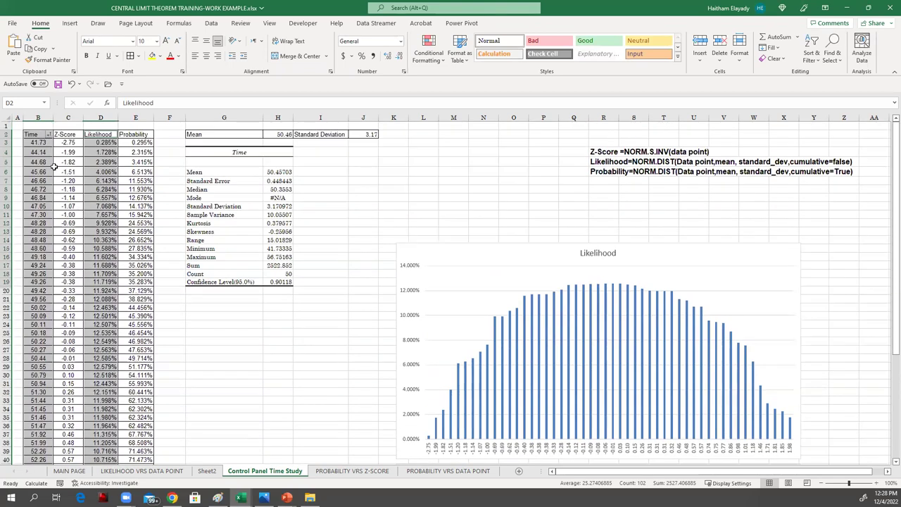
drag(40, 133, 41, 443)
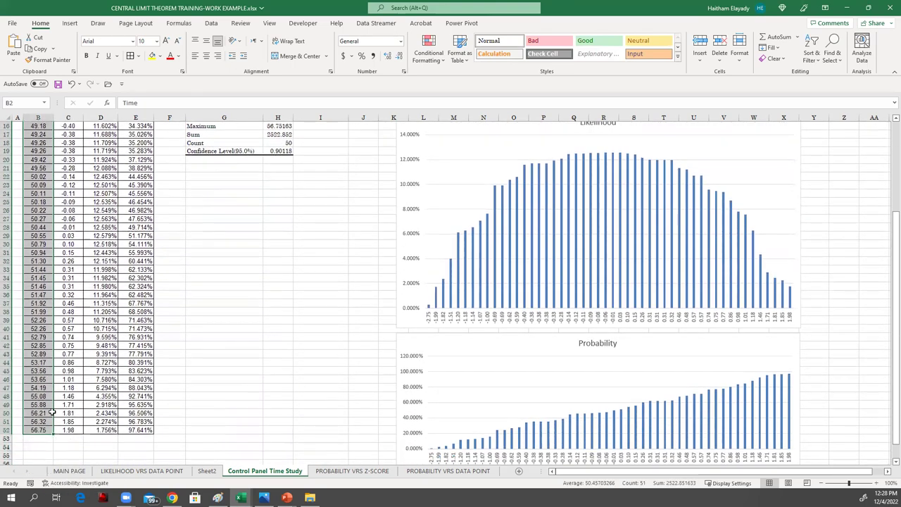
scroll(134, 238, up, 5)
drag(146, 134, 140, 431)
scroll(140, 303, up, 5)
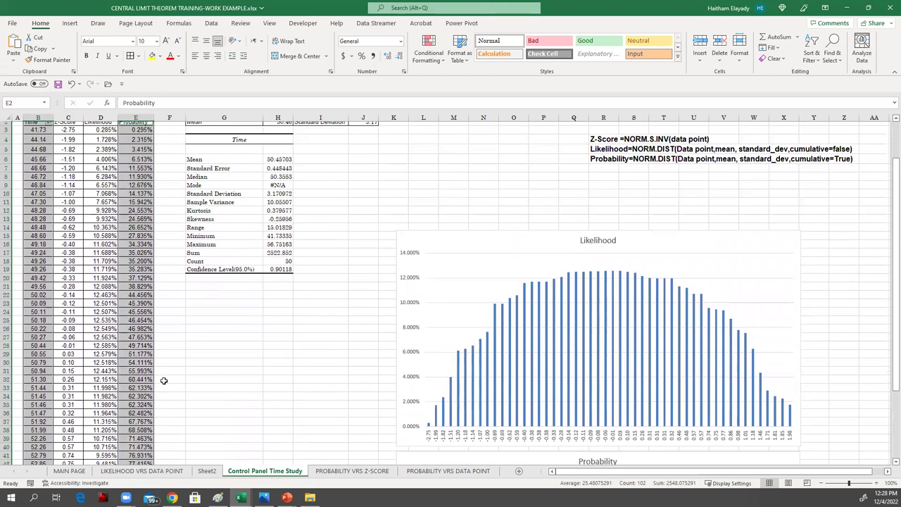
click(69, 23)
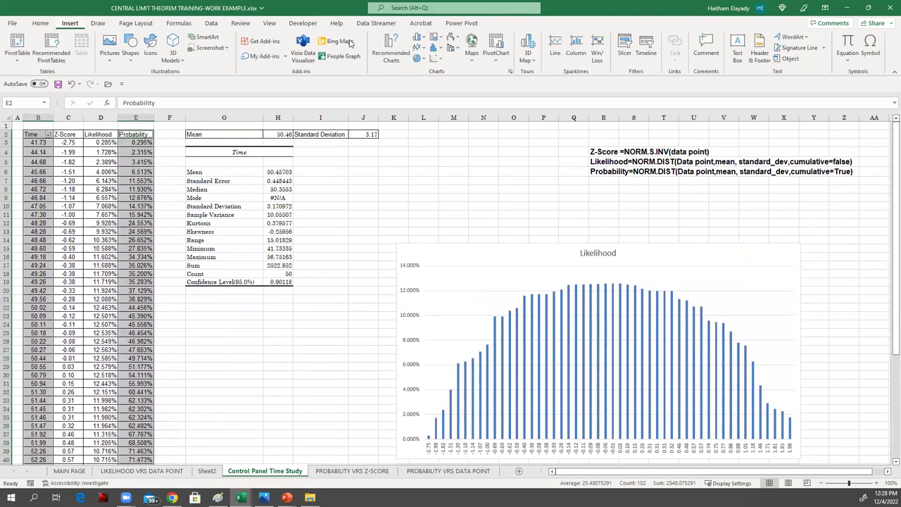
click(390, 50)
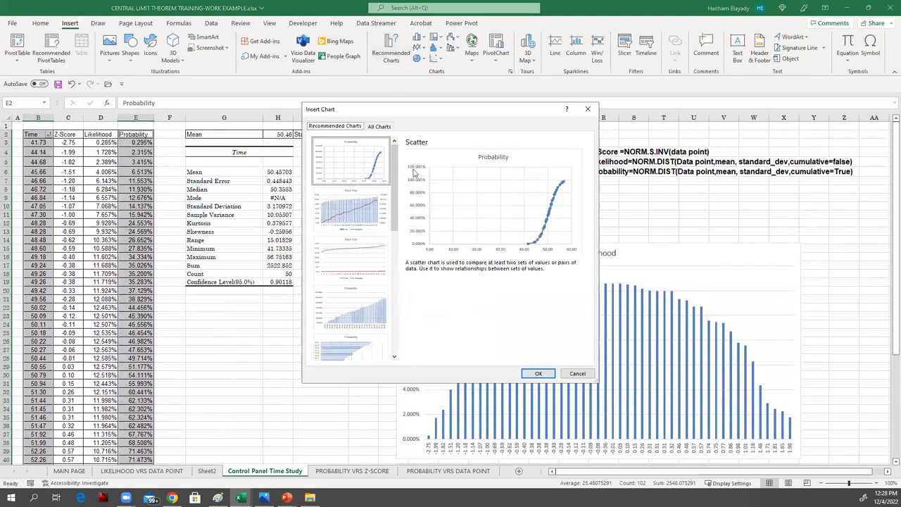
click(380, 299)
double_click(372, 307)
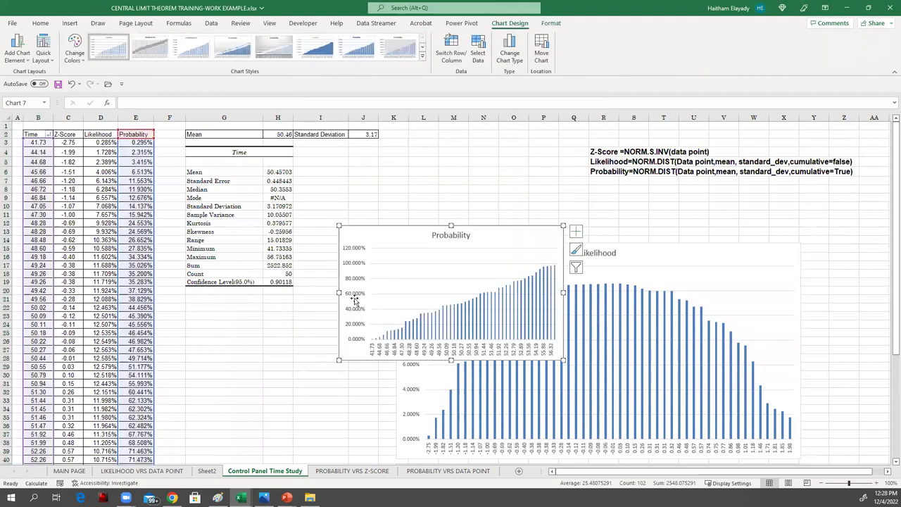
- Enlarge the Probability by Time chart to cover about columns H to P, rows 12 to 37
drag(339, 292, 255, 292)
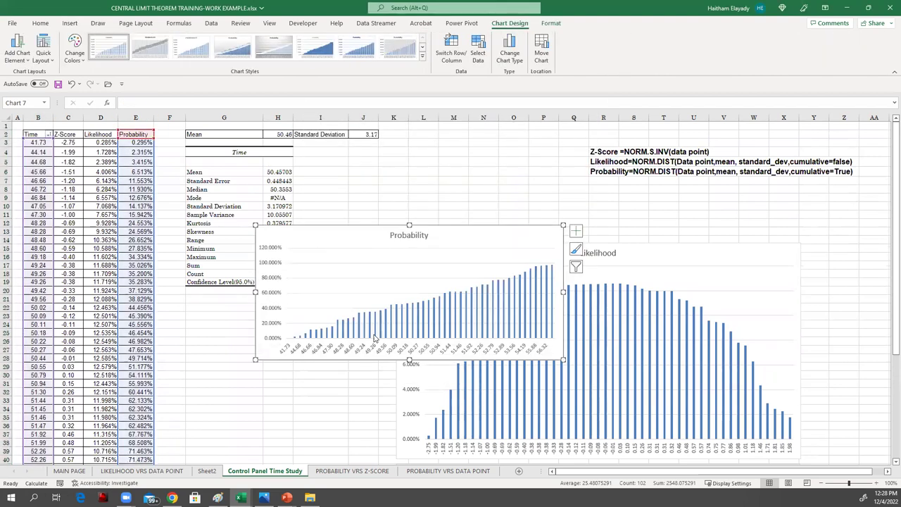
drag(409, 359, 409, 438)
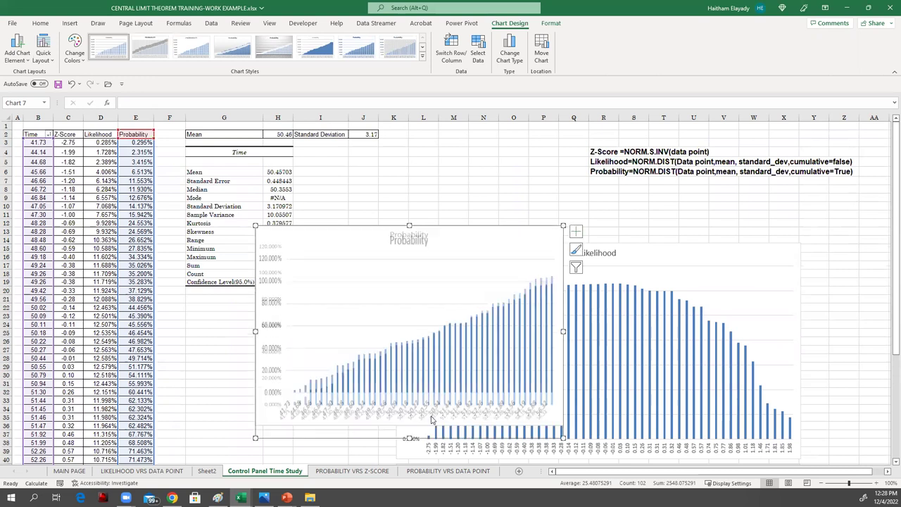
scroll(411, 255, down, 5)
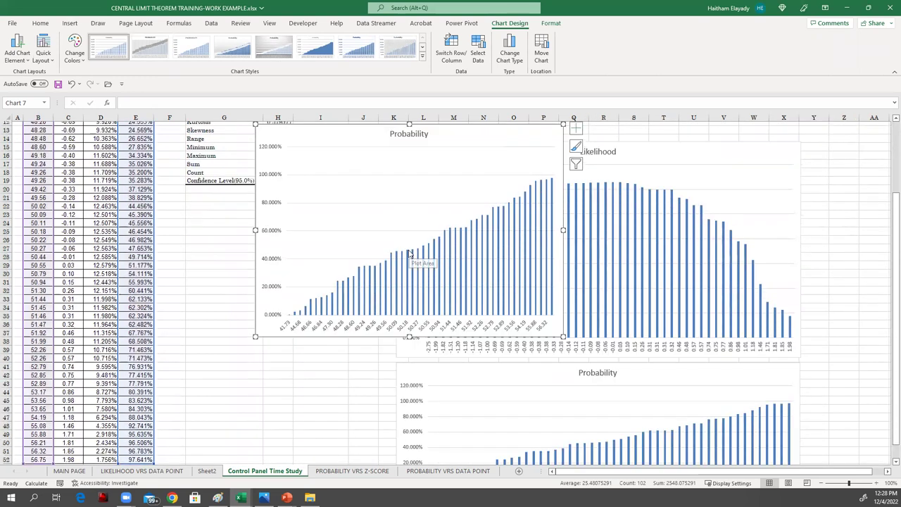
scroll(630, 369, up, 2)
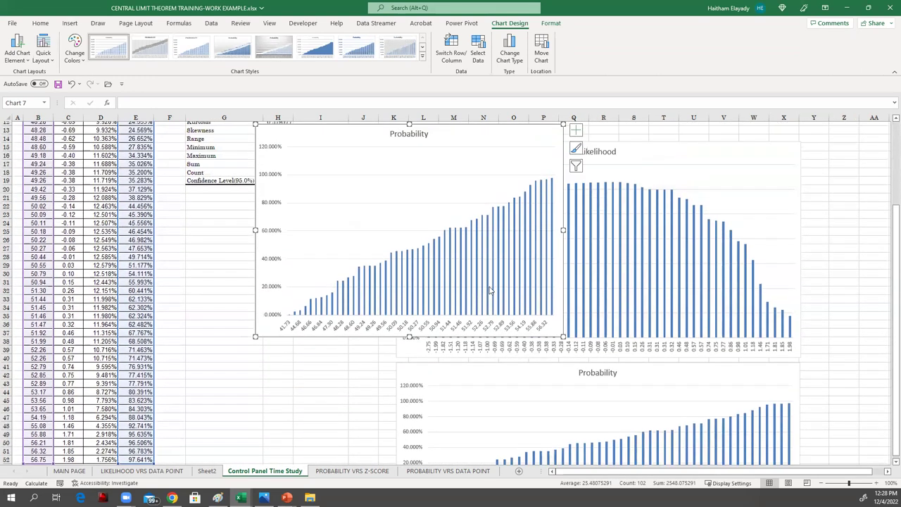
- Add a data label to only the 47.30 column of the Probability by Time chart and move the label up and to the left
click(332, 309)
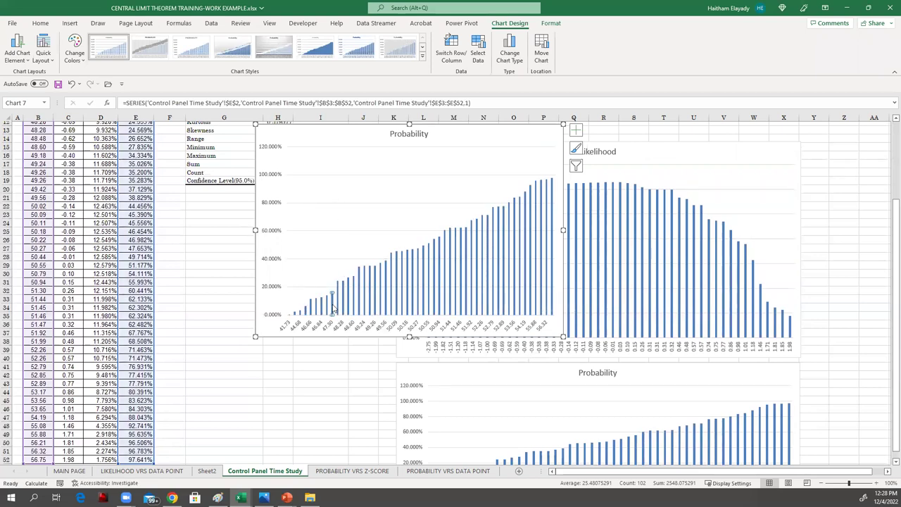
right_click(334, 309)
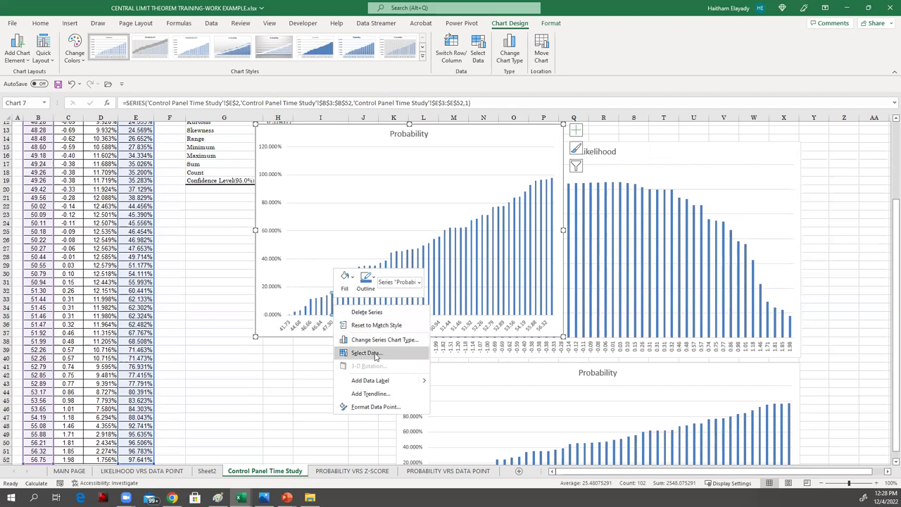
click(390, 381)
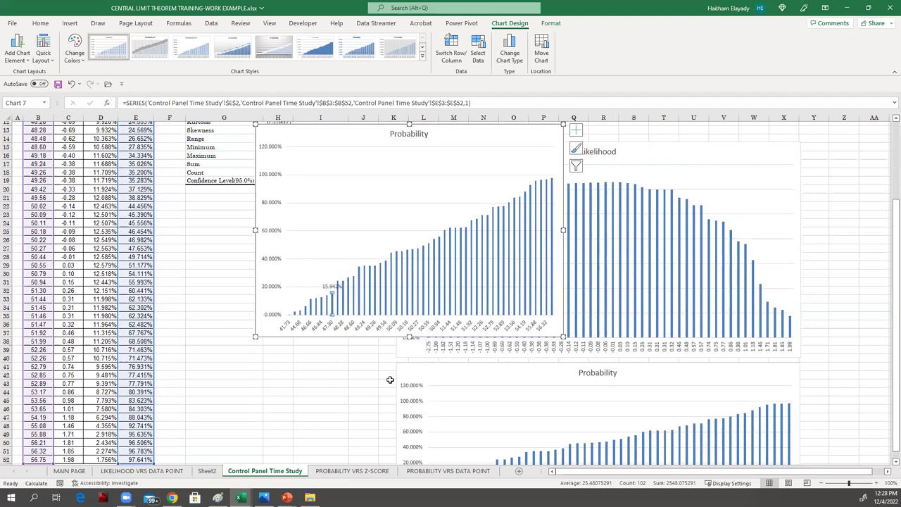
mouse_move(328, 285)
mouse_down()
mouse_move(313, 266)
mouse_move(328, 283)
mouse_up()
- Increase the font size of the 47.30 column's data label to 14
click(40, 24)
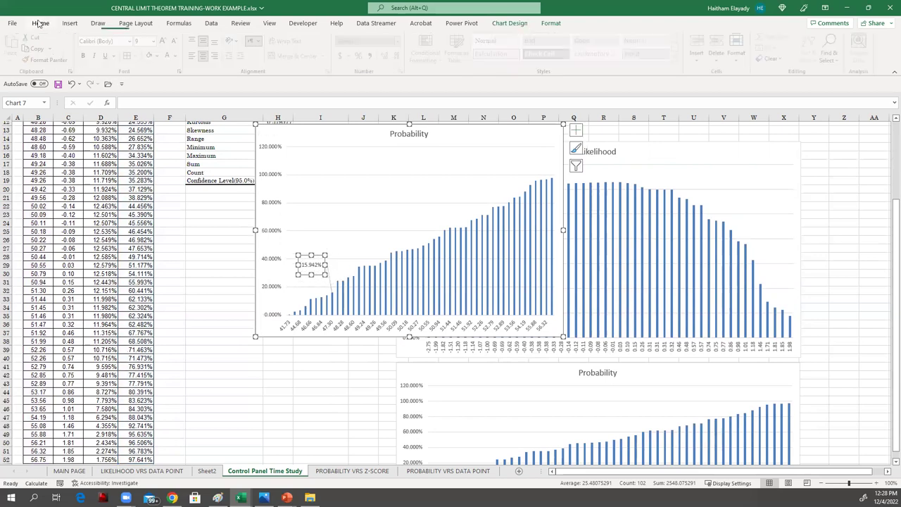
click(169, 41)
click(169, 40)
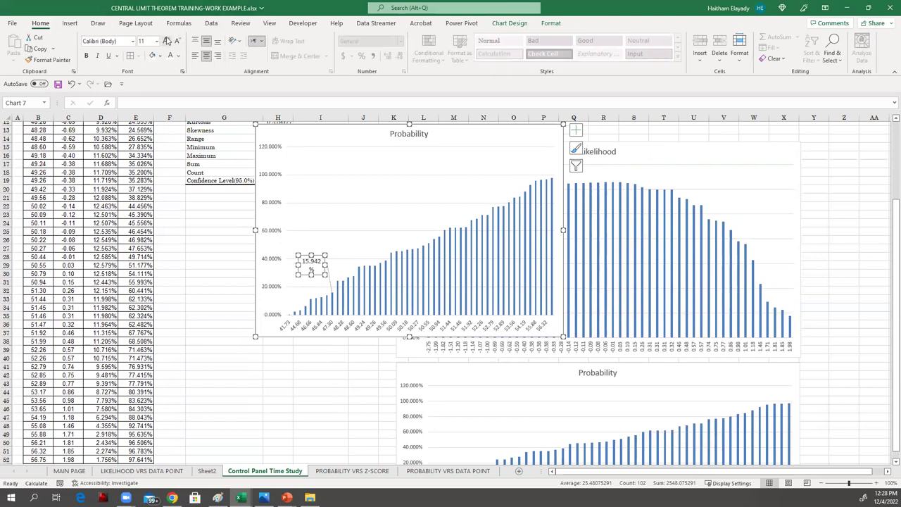
click(386, 203)
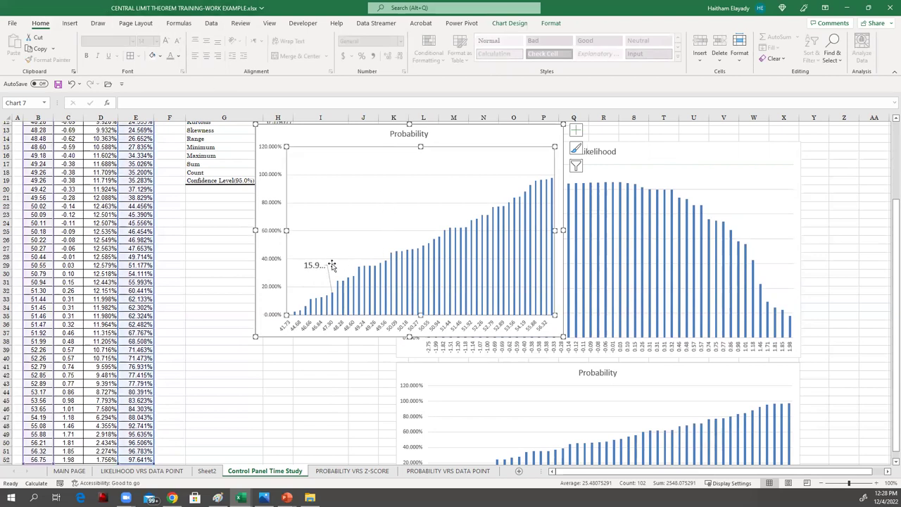
- Highlight the 47.30 time row, B11:E11, with a yellow fill
scroll(89, 188, up, 4)
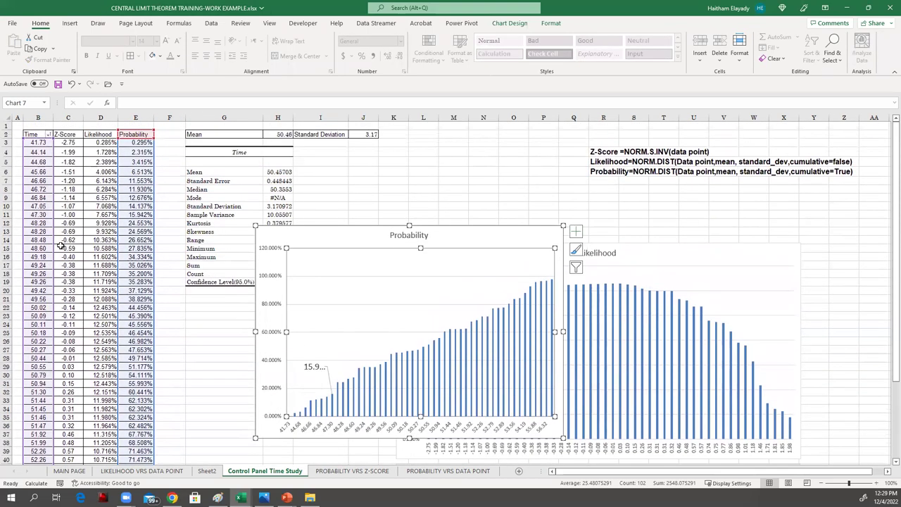
click(61, 246)
drag(43, 215, 136, 215)
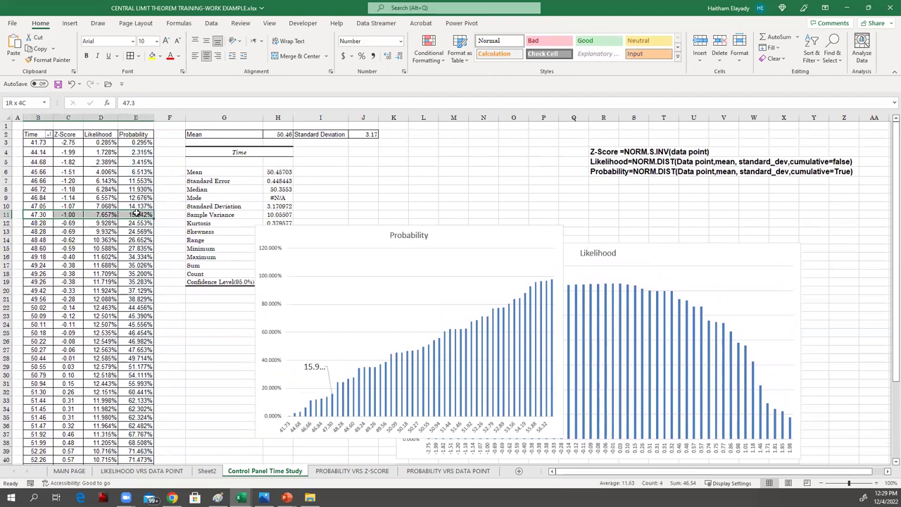
click(152, 56)
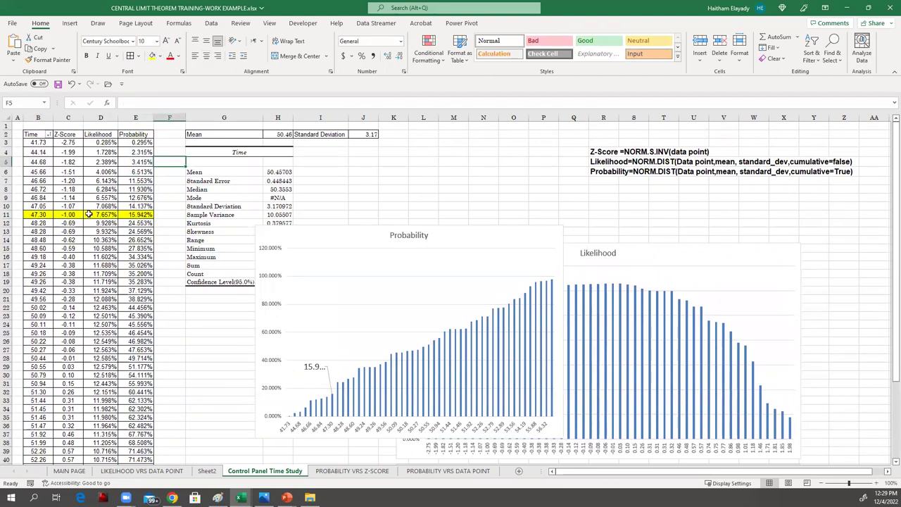
- Examine the time, z-score and probability cells of the highlighted row 11 and their formulas
click(33, 216)
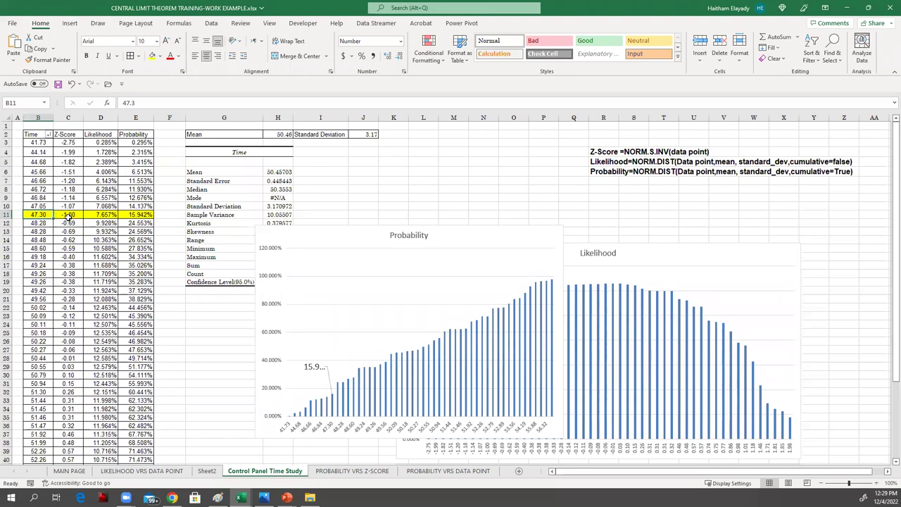
click(67, 216)
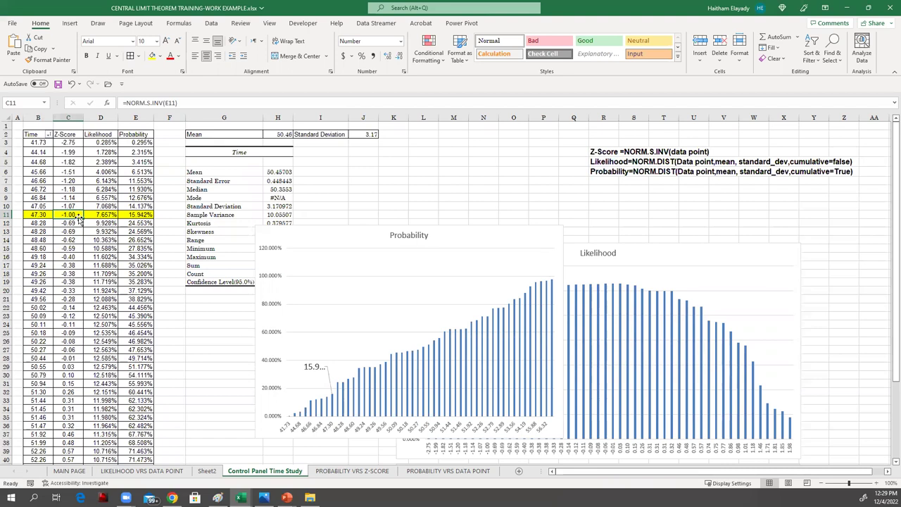
click(145, 214)
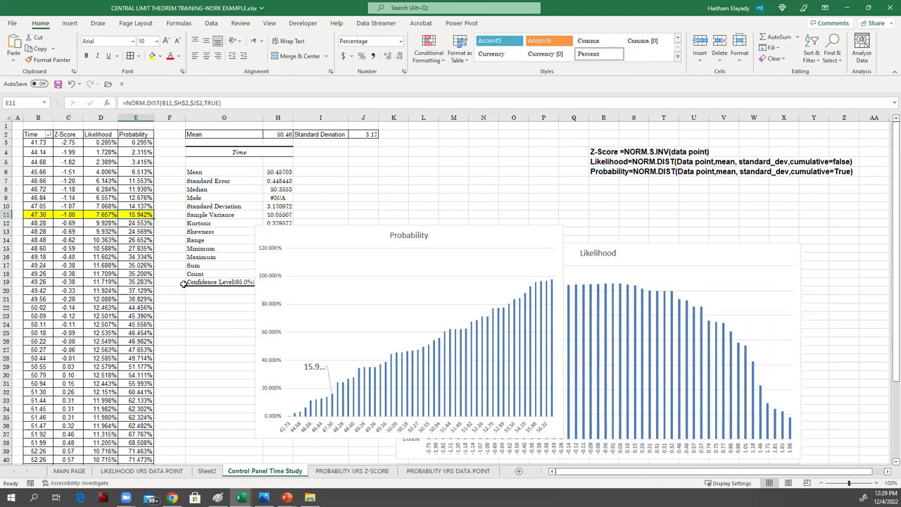
click(208, 352)
click(211, 323)
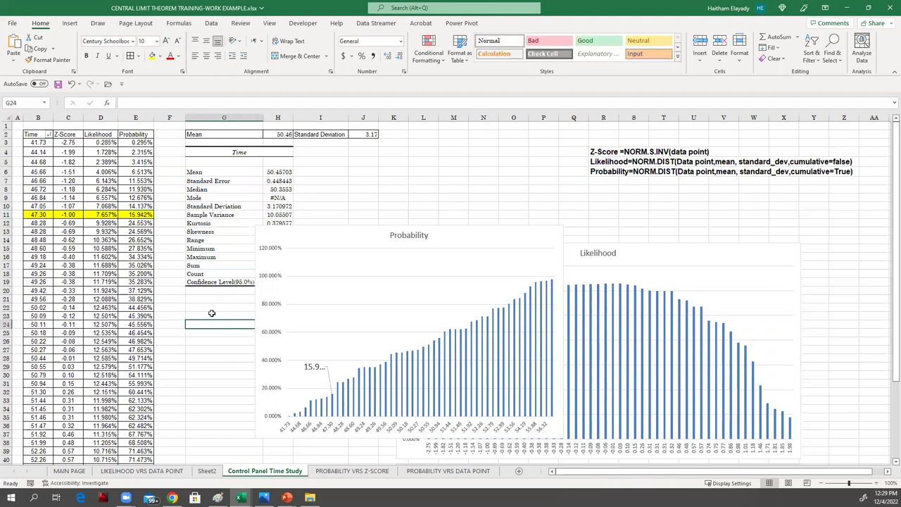